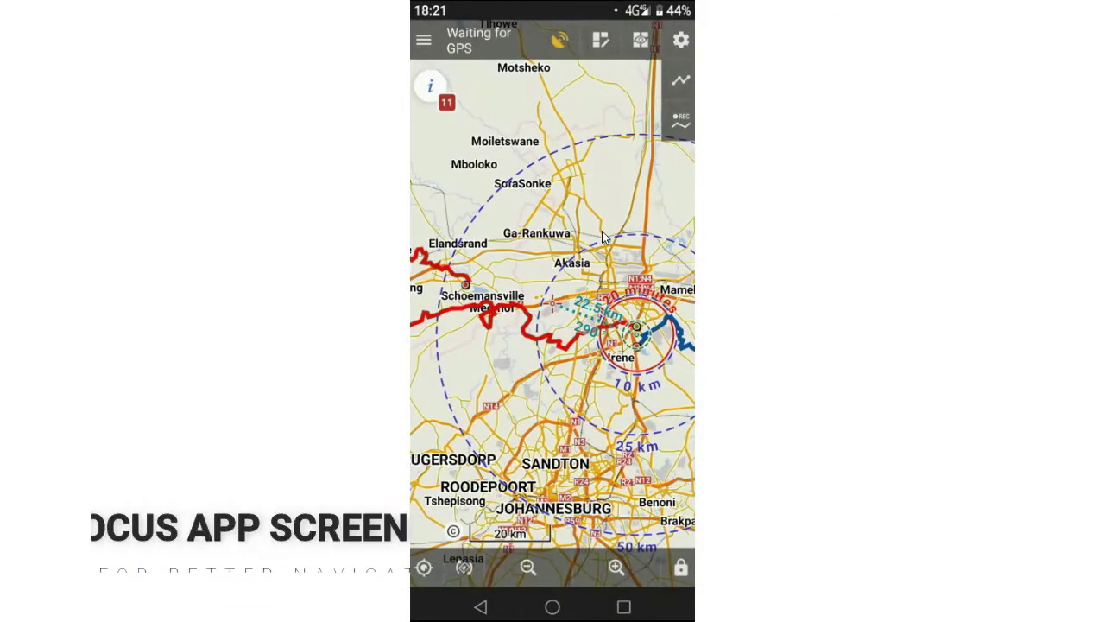
Step: Examine the Display and Map screen options in the Controlling settings, and return to the settings list
click(423, 43)
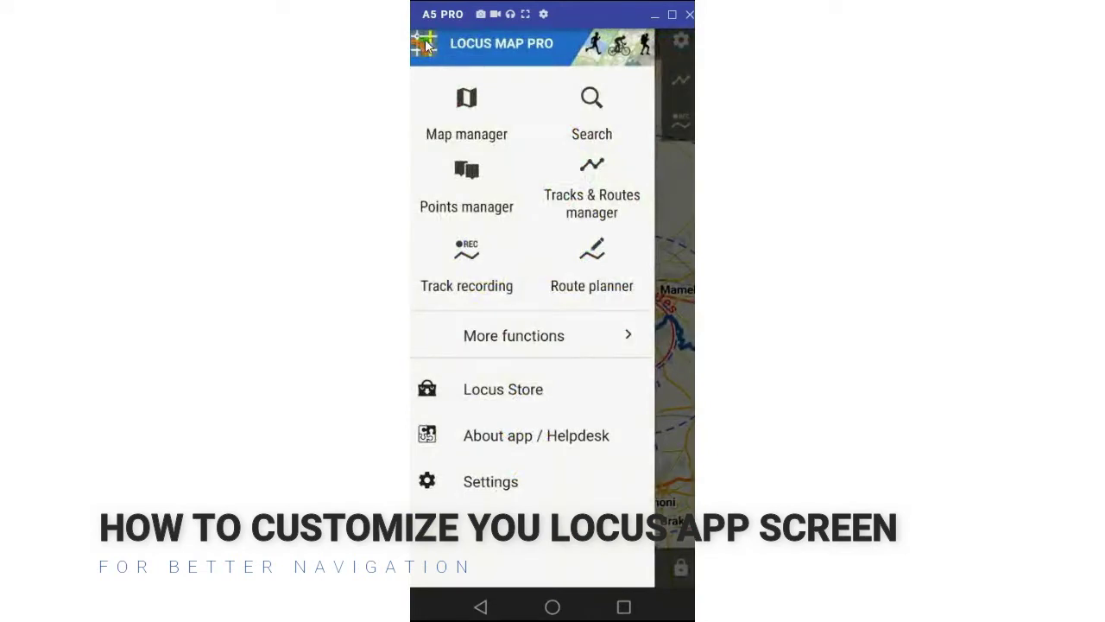
click(506, 485)
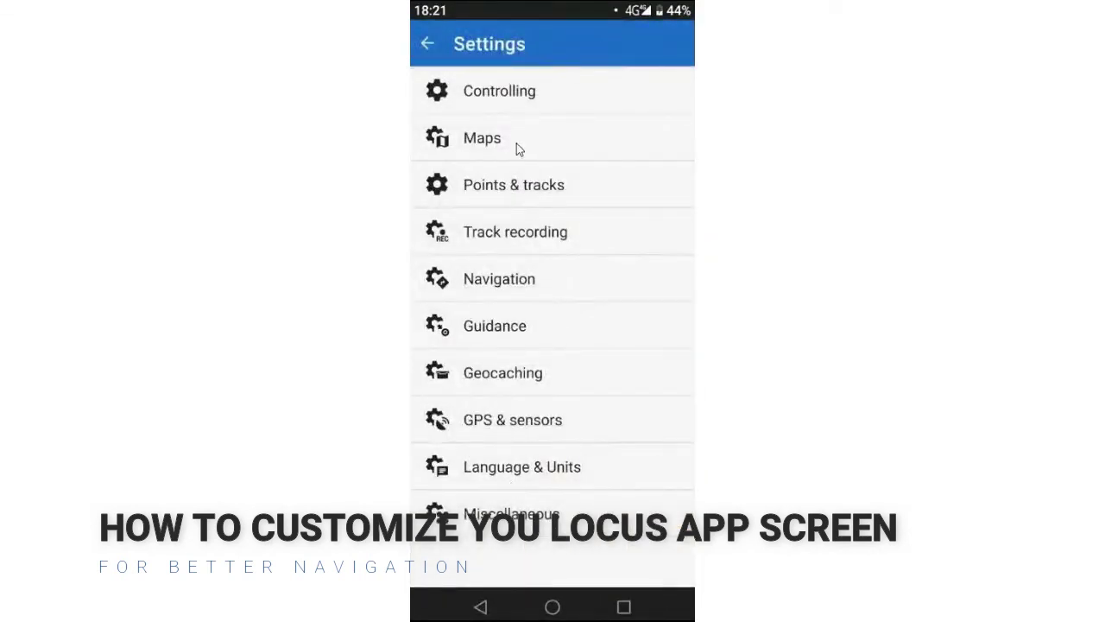
click(498, 100)
click(462, 110)
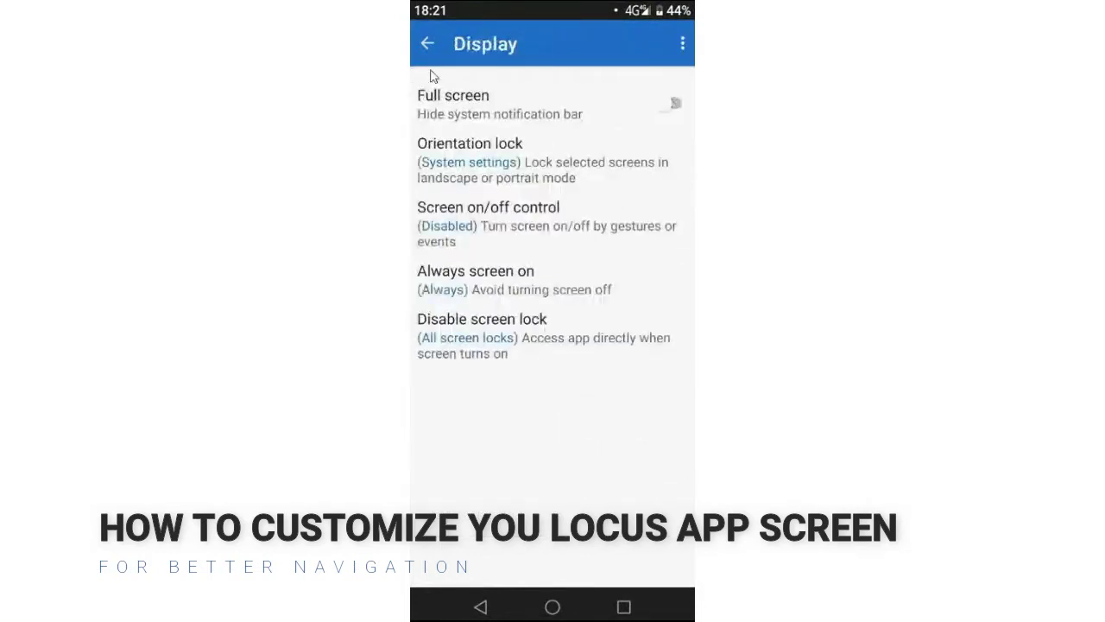
click(426, 44)
click(458, 159)
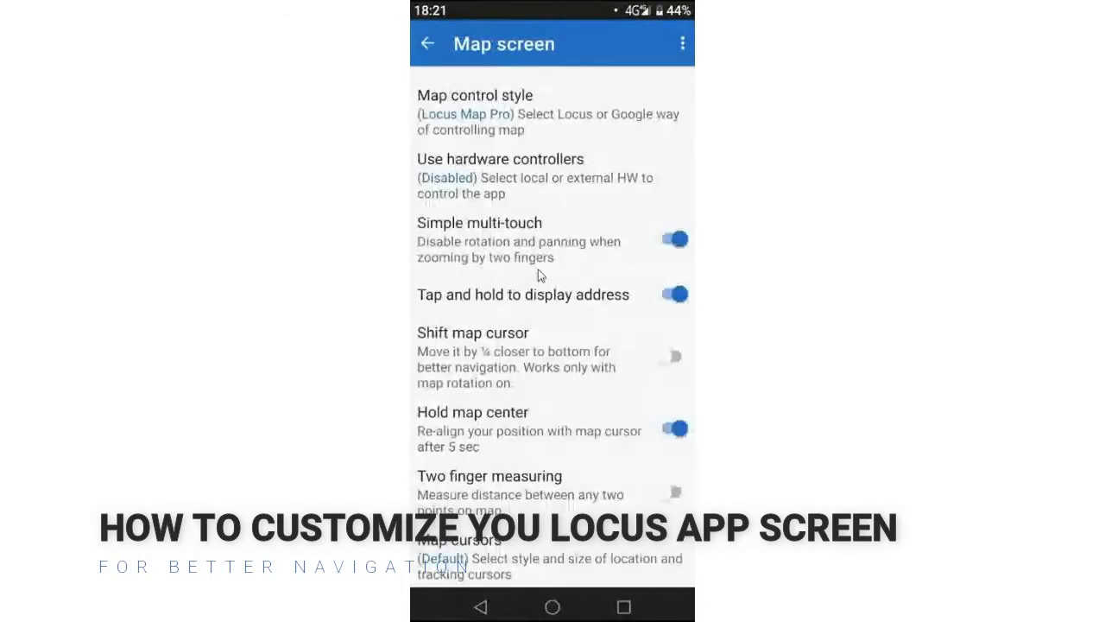
scroll(538, 316, down, 1)
scroll(432, 91, up, 1)
click(426, 44)
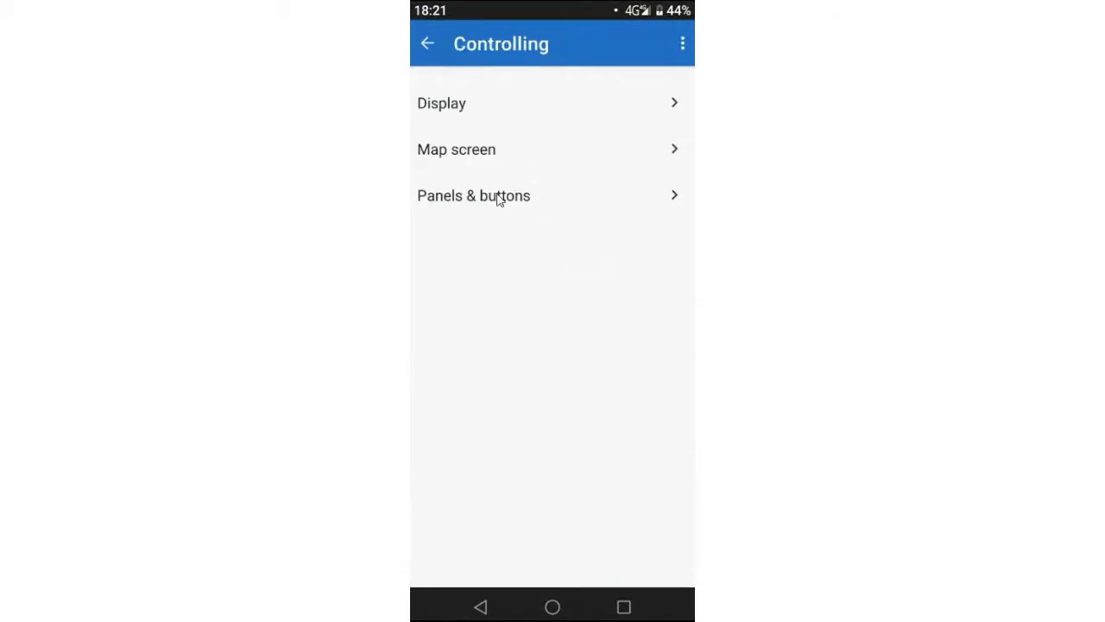
click(426, 44)
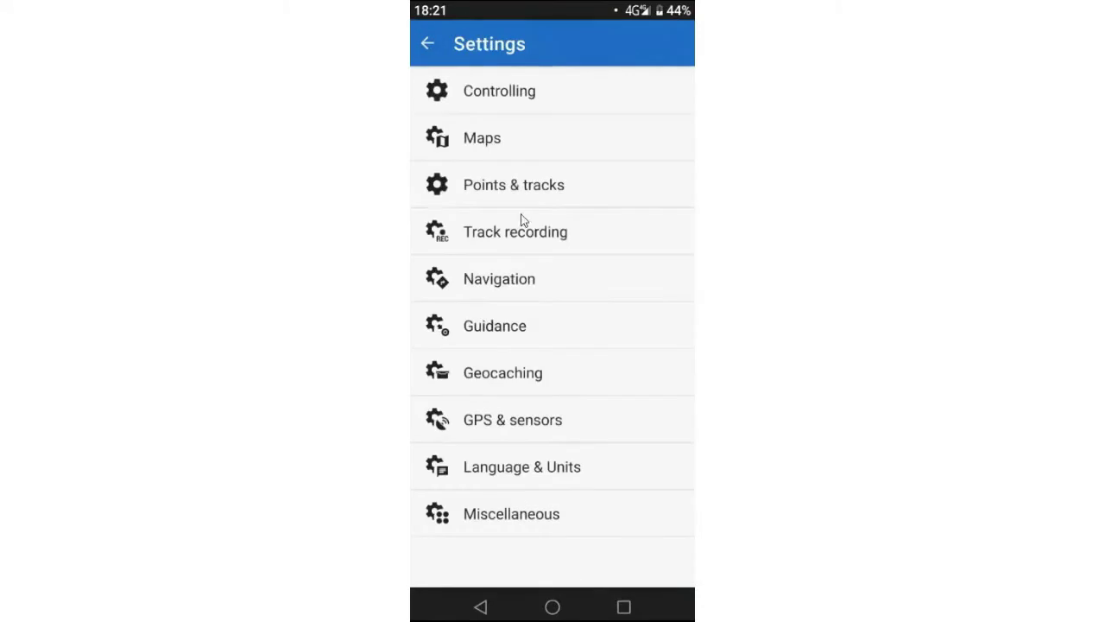
Step: Look through the Maps categories and the Points & tracks options in the settings
click(480, 138)
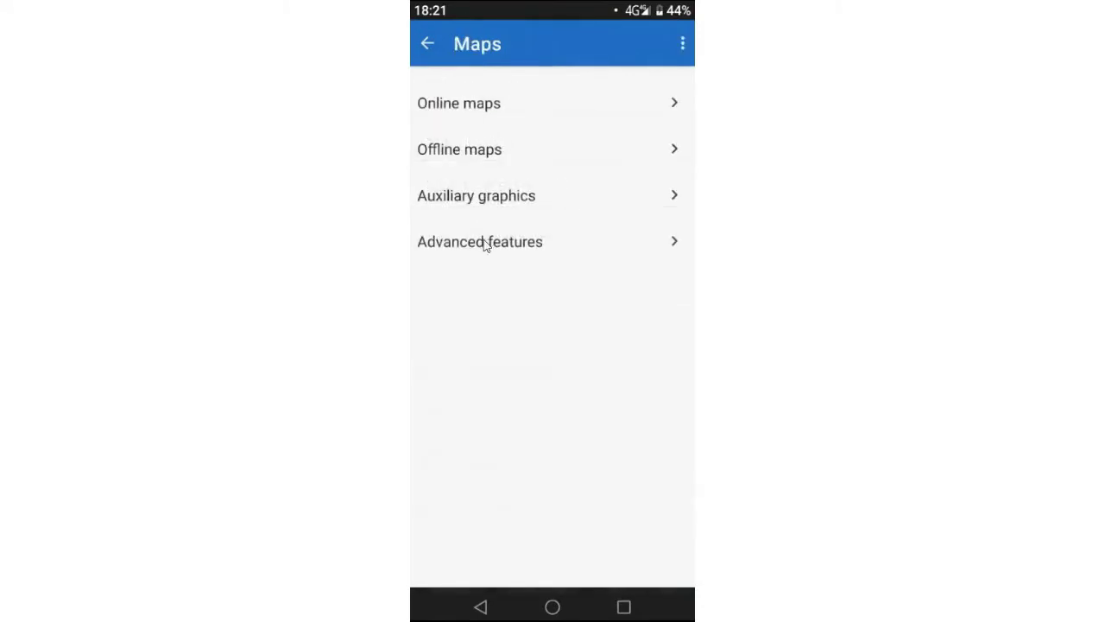
click(426, 45)
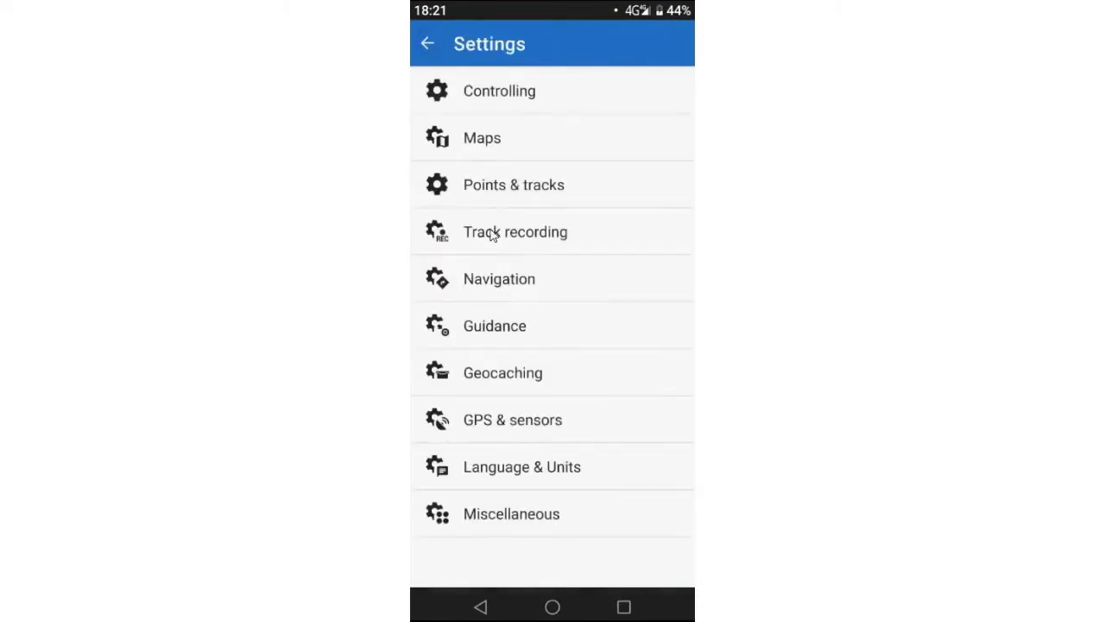
click(491, 187)
scroll(514, 276, down, 3)
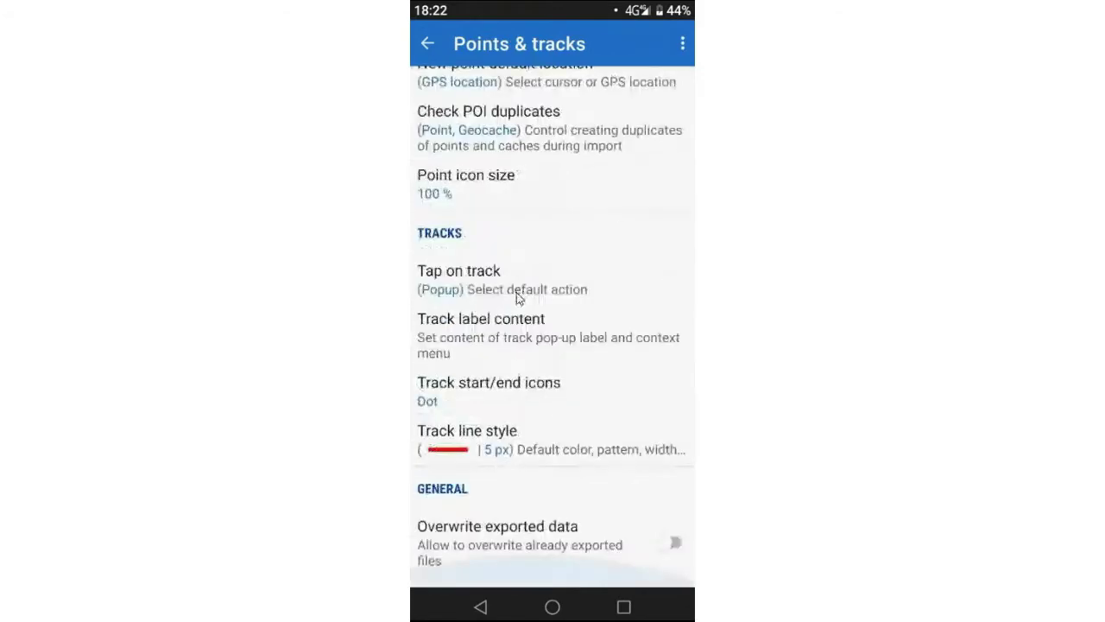
scroll(517, 298, up, 3)
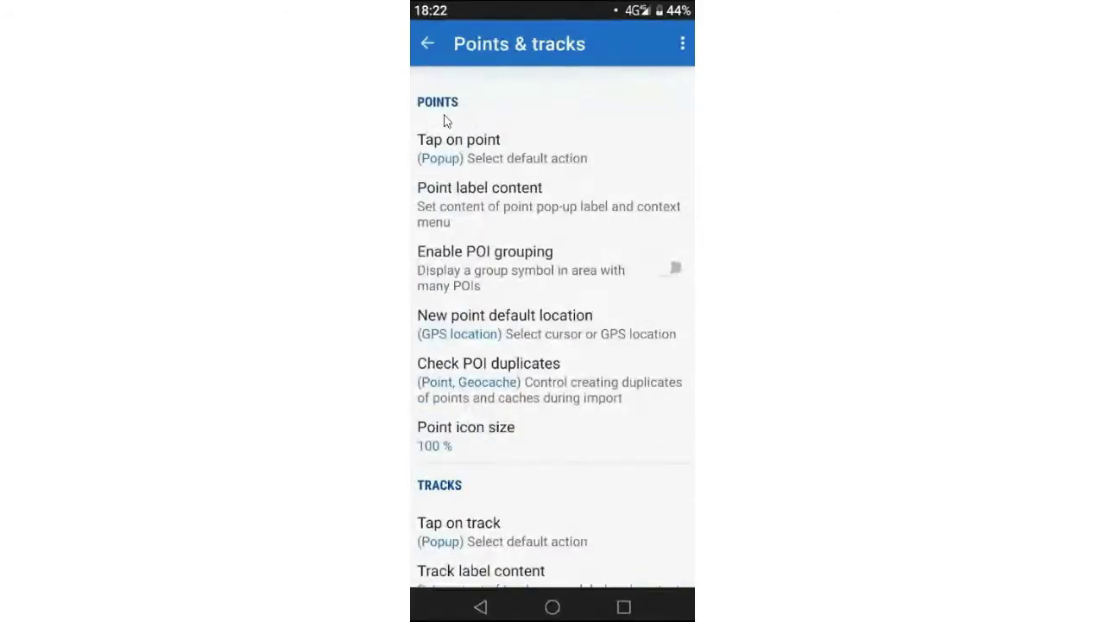
key(Escape)
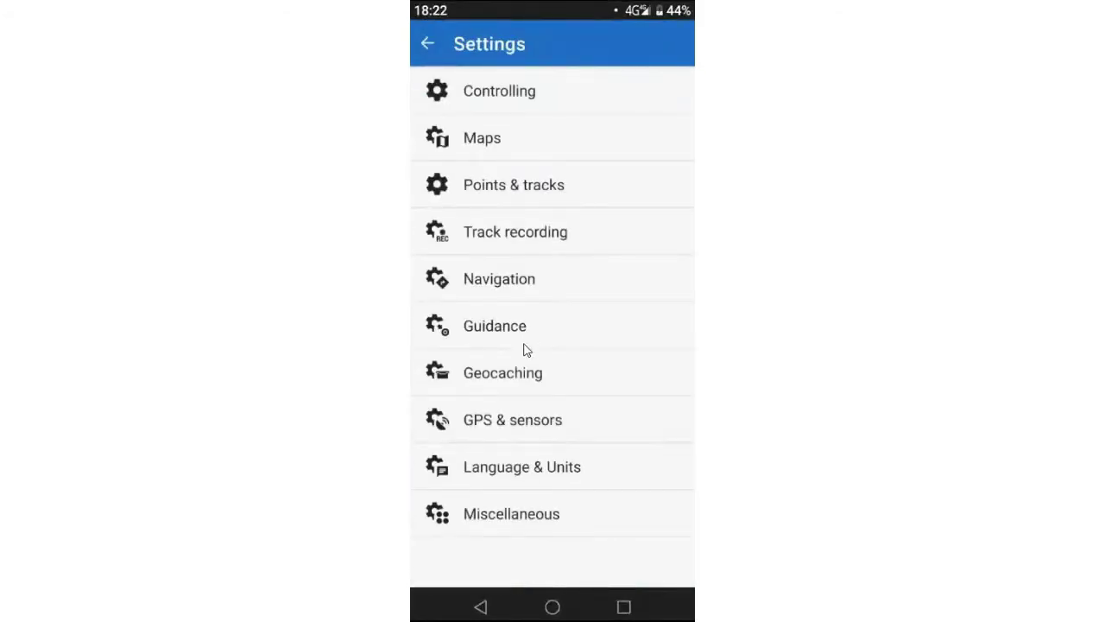
Step: In the Panels & buttons settings under Controlling, switch top, bottom and right panel hiding on and back off one by one
click(496, 99)
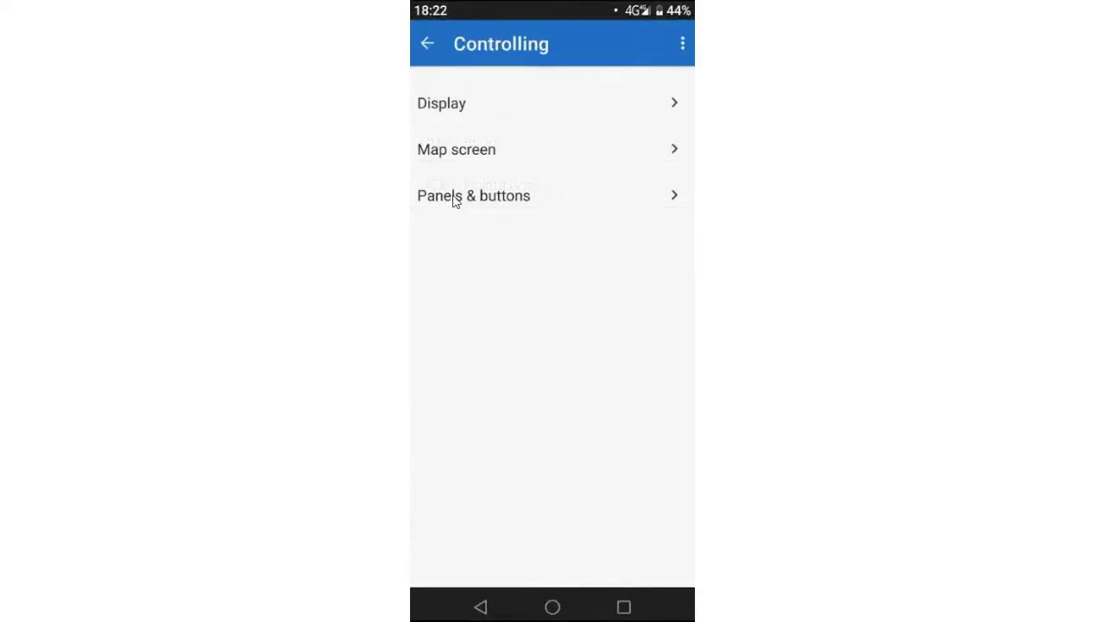
click(507, 198)
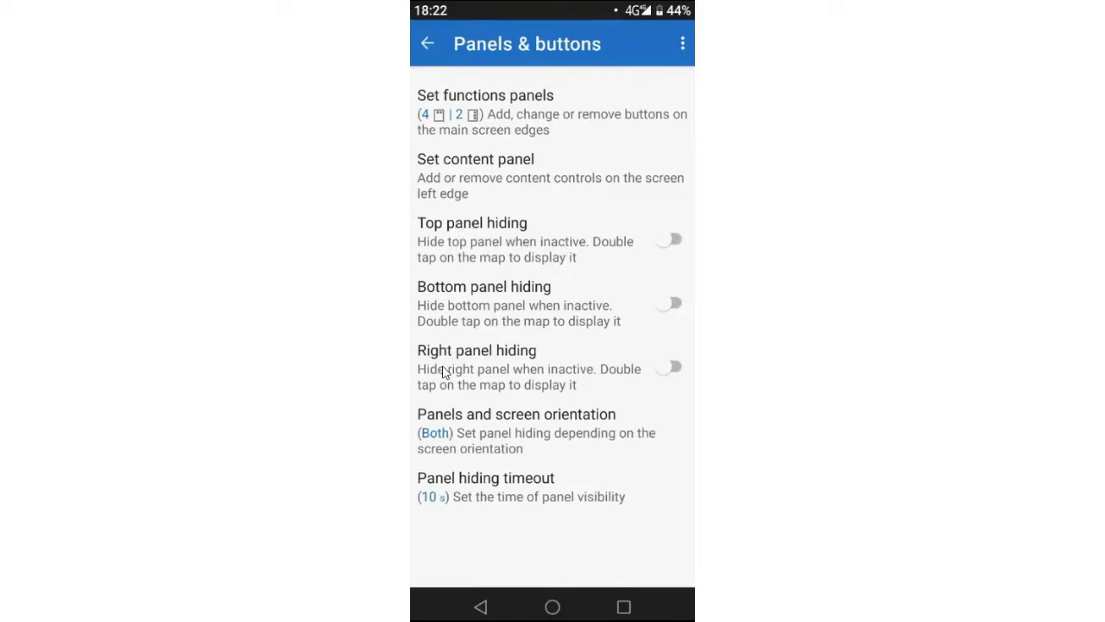
click(675, 241)
click(674, 241)
click(675, 303)
click(674, 304)
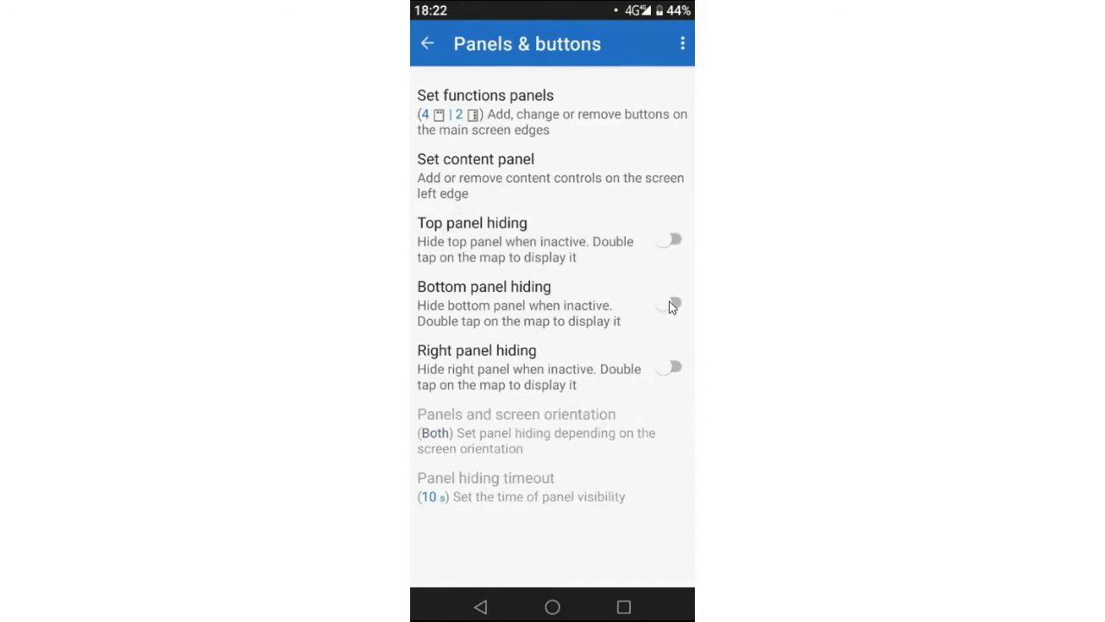
click(672, 367)
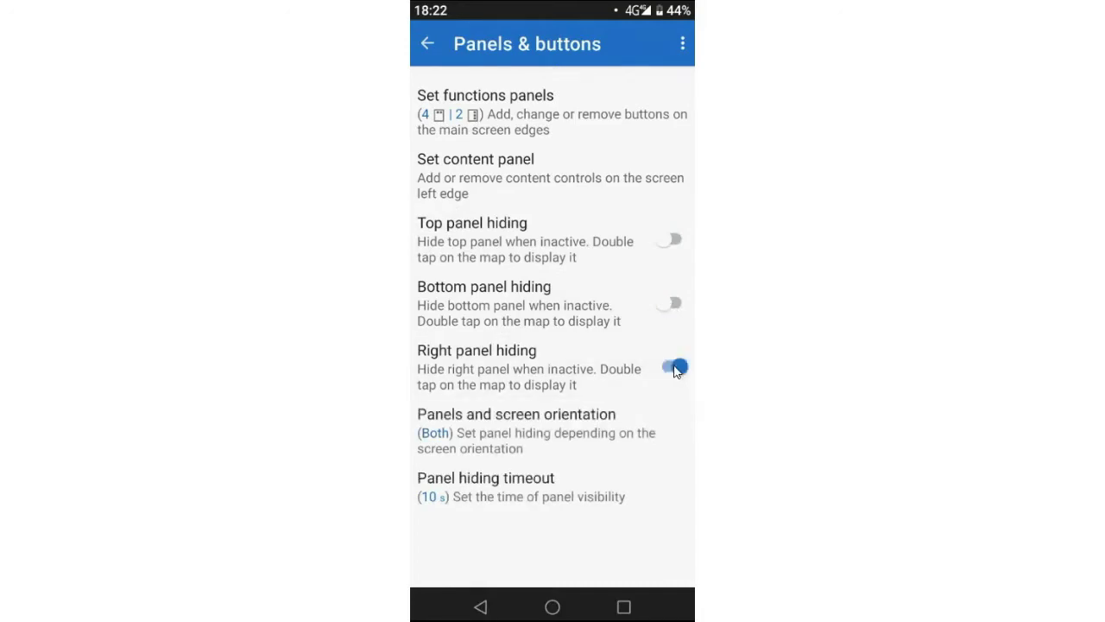
click(671, 368)
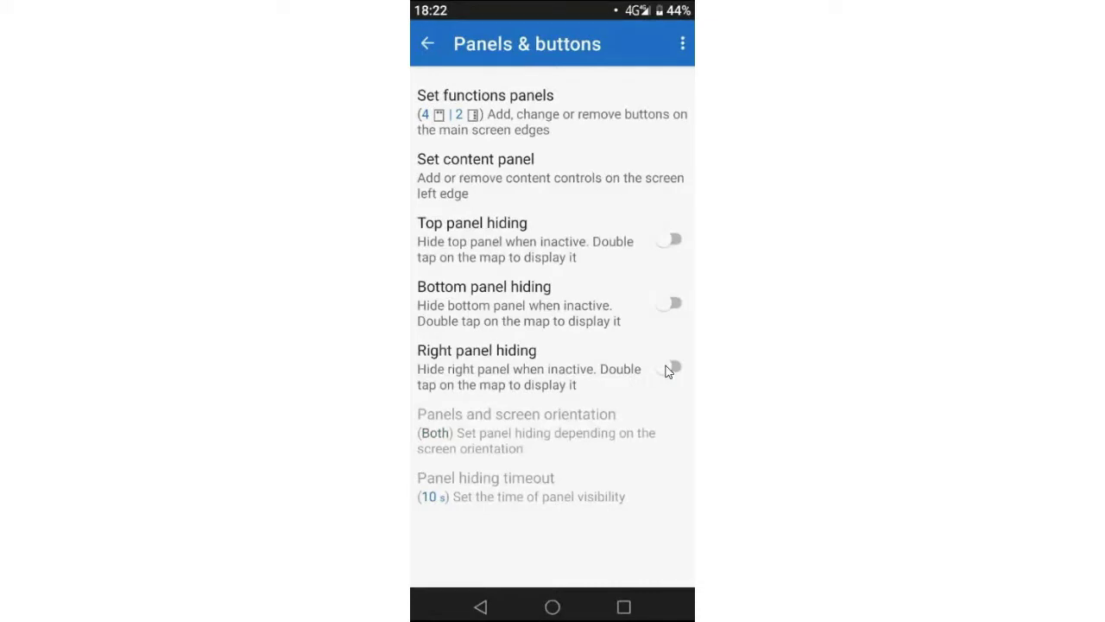
Step: Examine which function buttons are assigned to the top and right panels, and return to the map screen
click(492, 108)
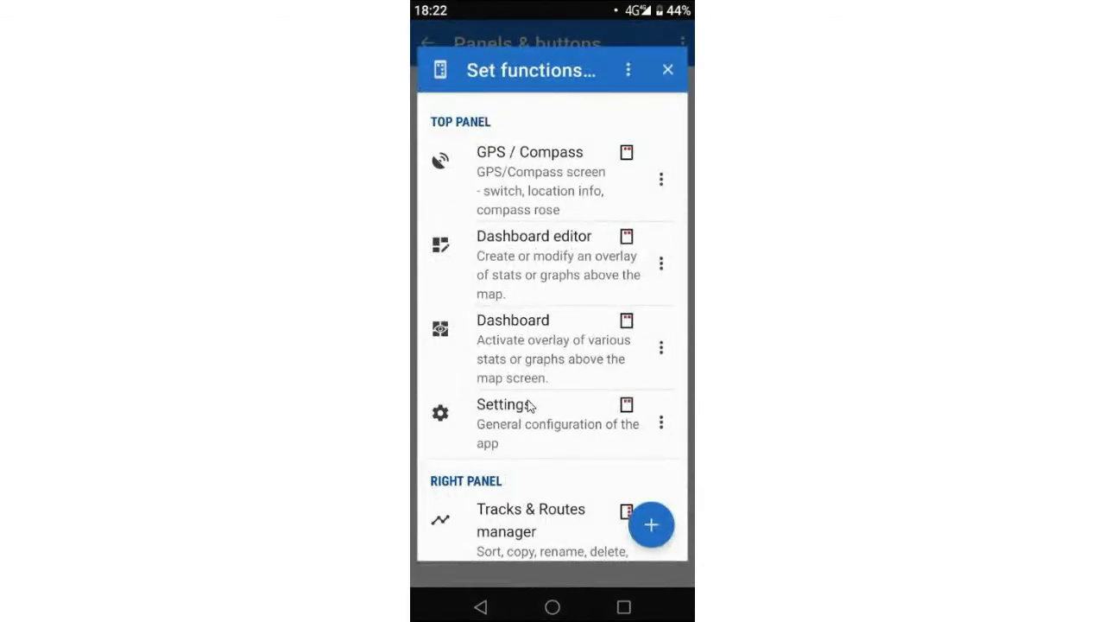
scroll(522, 371, down, 3)
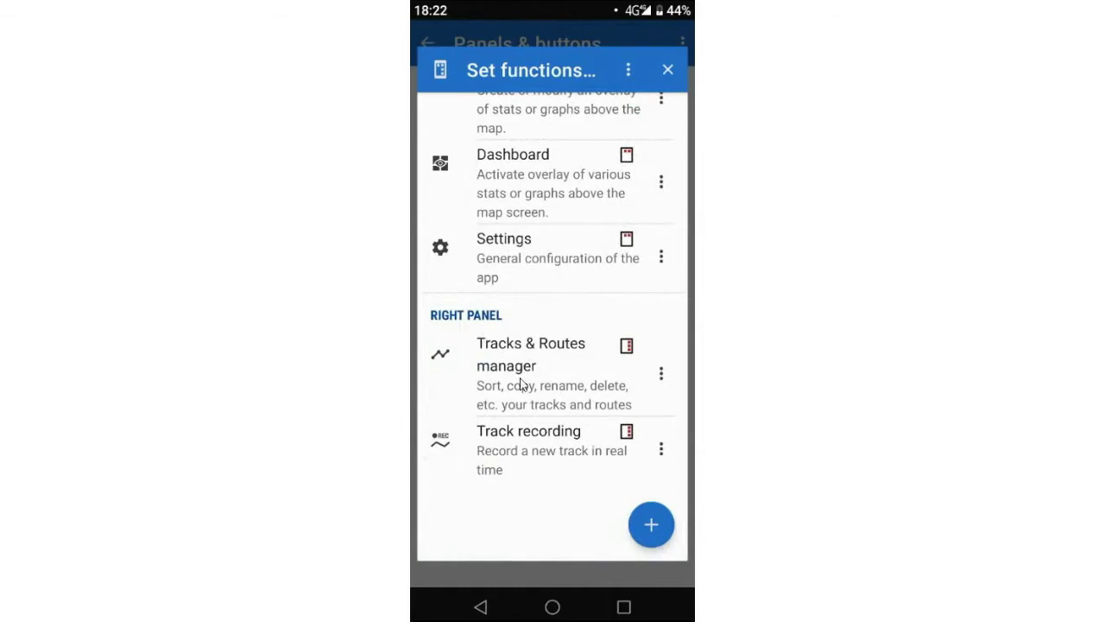
scroll(523, 385, up, 3)
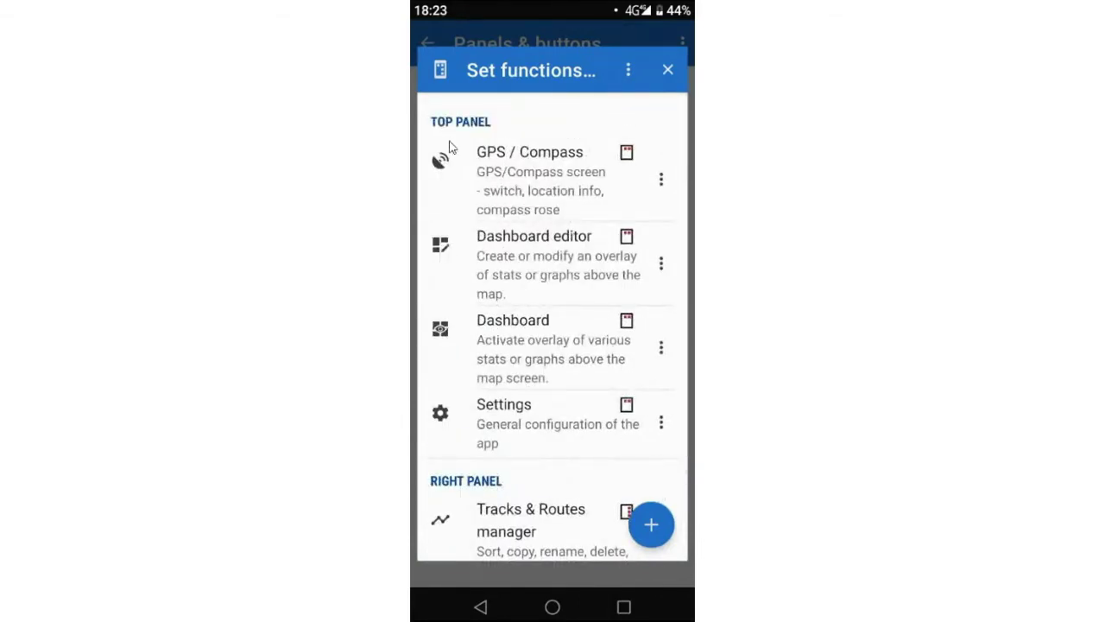
click(668, 69)
click(427, 43)
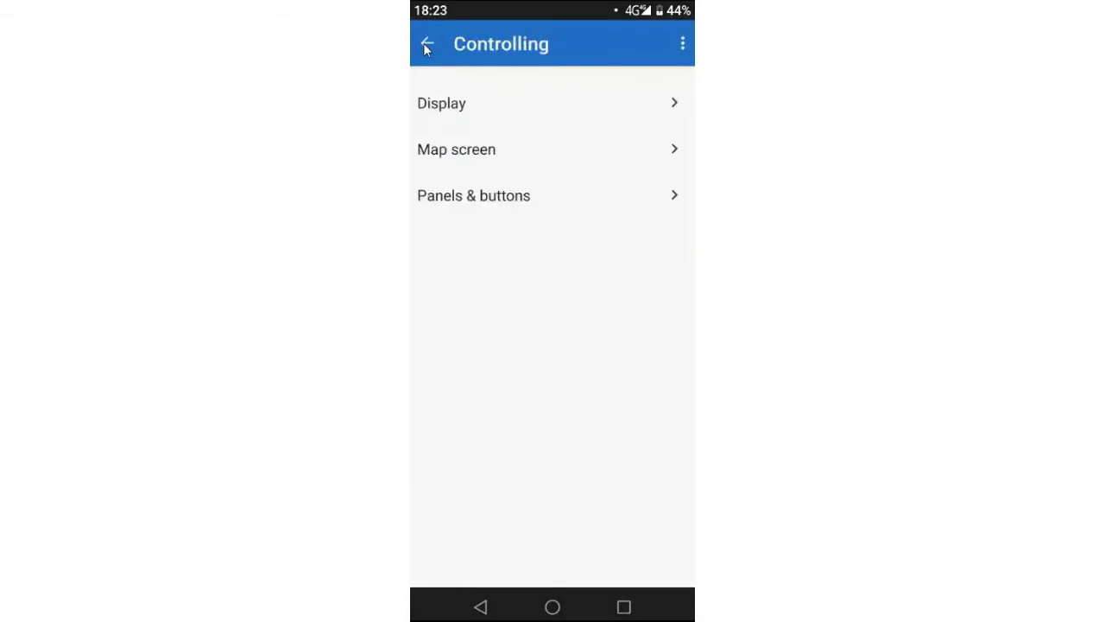
click(427, 43)
click(425, 44)
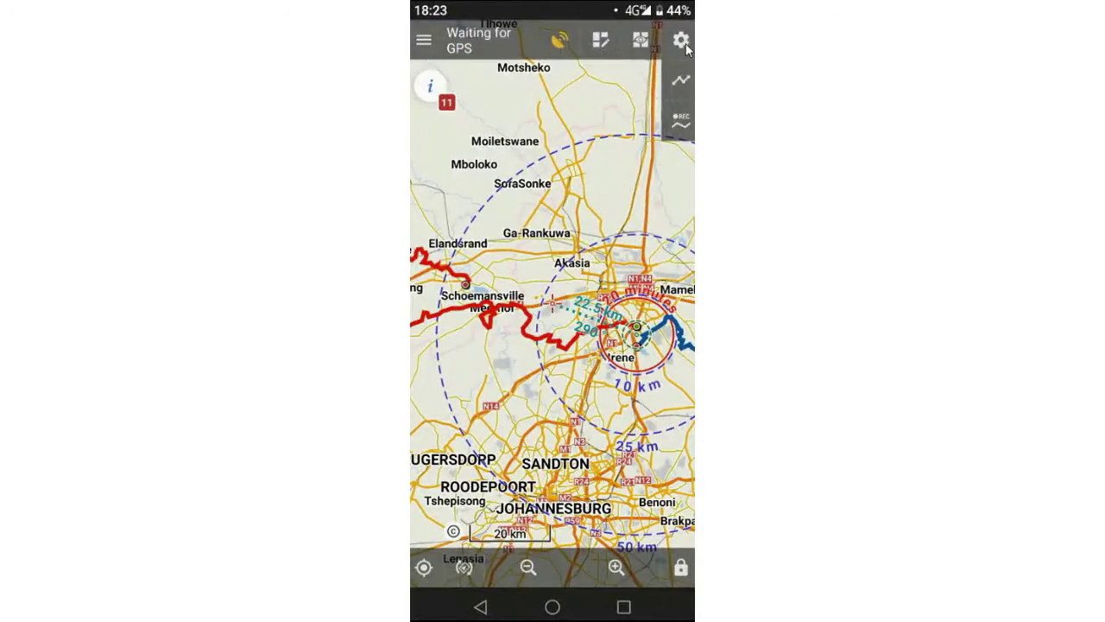
click(425, 43)
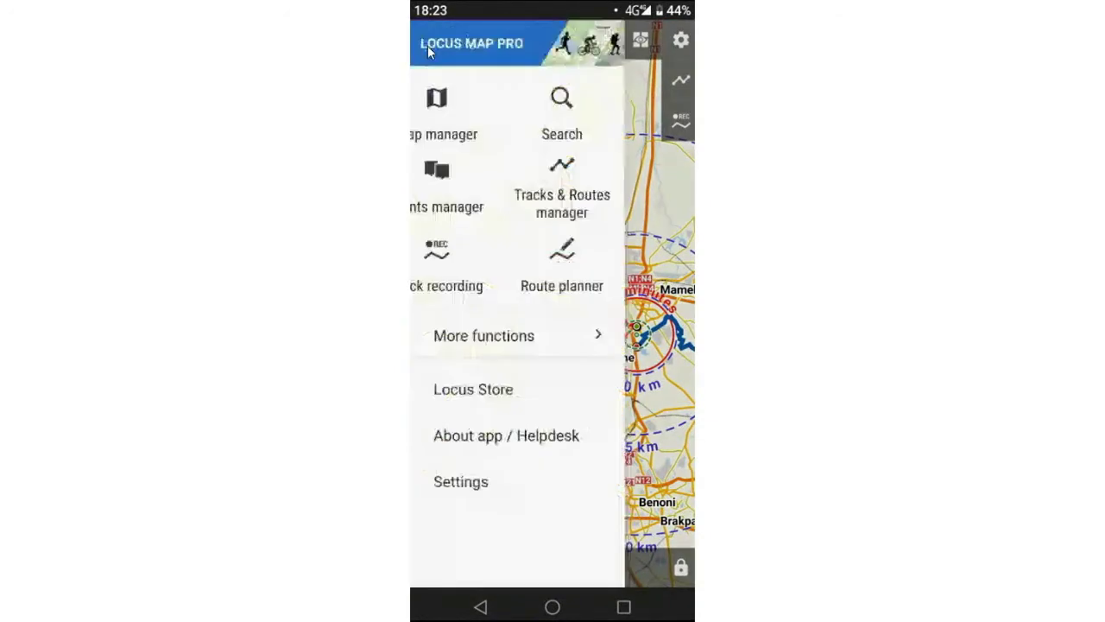
click(680, 362)
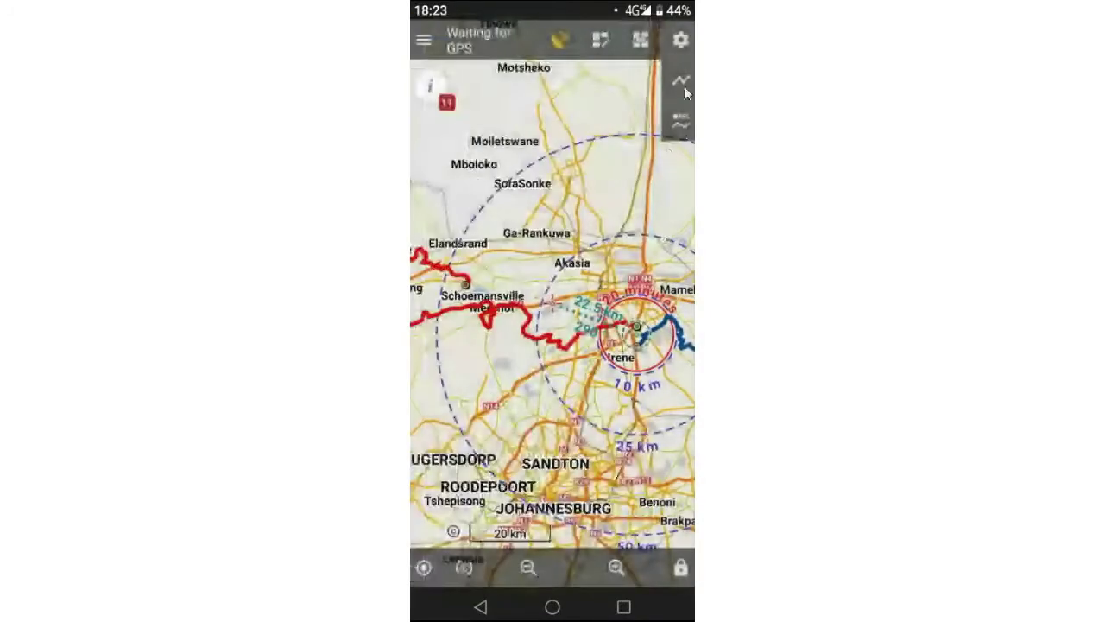
Step: Open the function panels setup in the Panels & buttons settings under Controlling
click(680, 41)
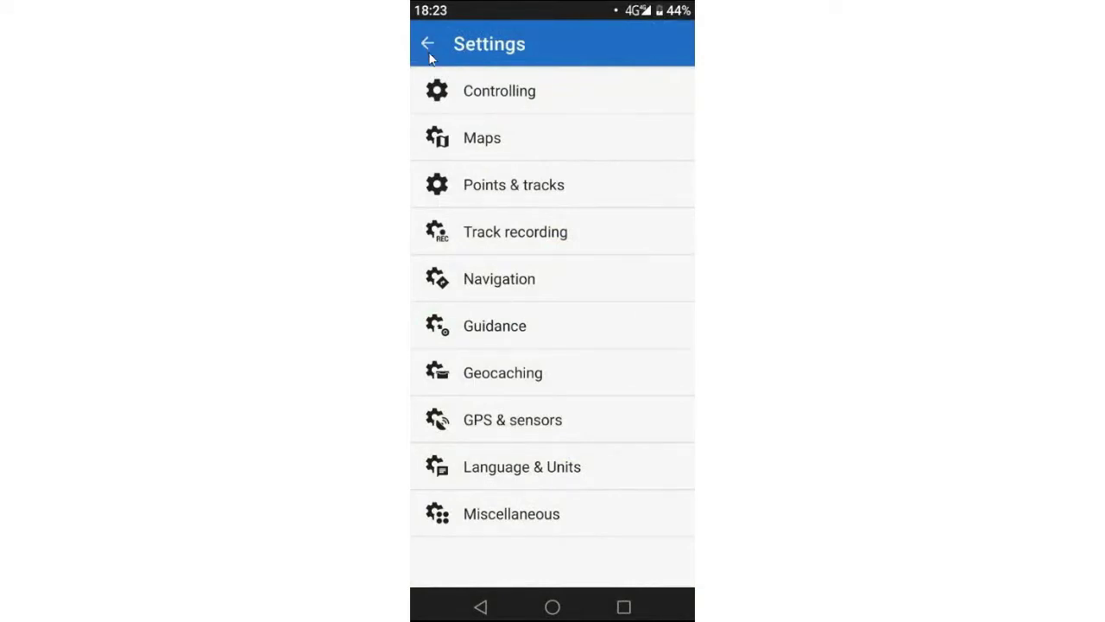
click(503, 93)
click(492, 206)
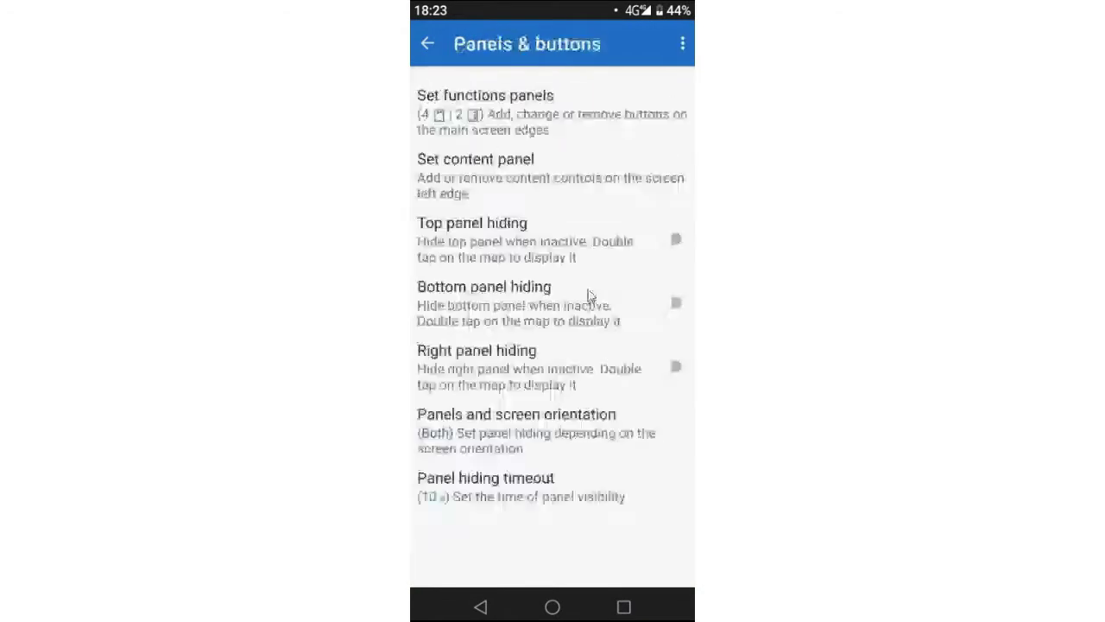
click(506, 116)
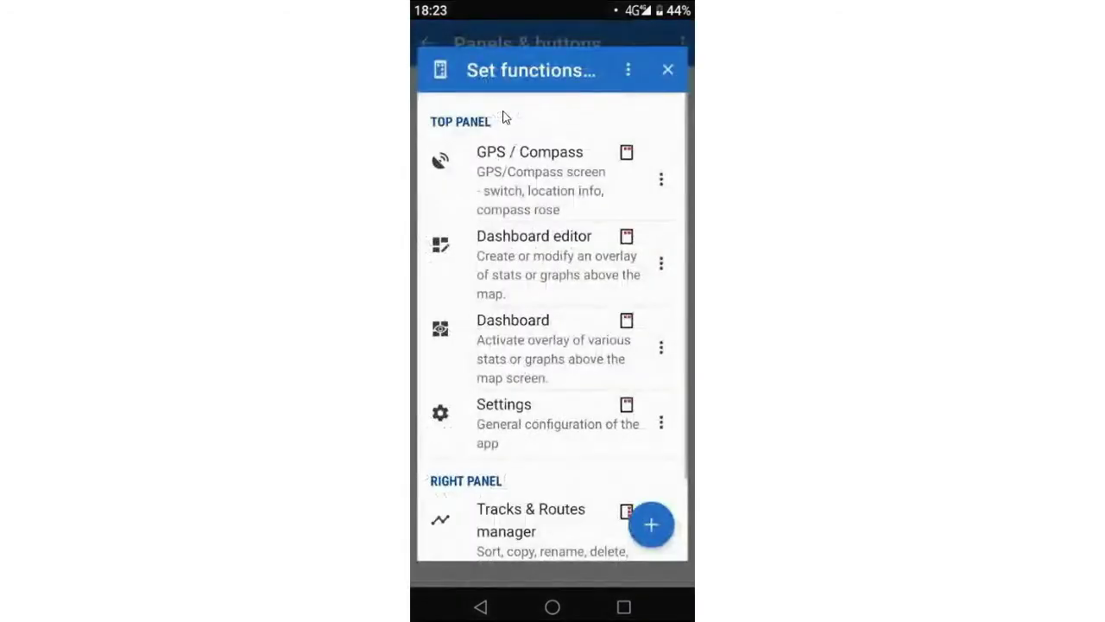
scroll(563, 405, down, 3)
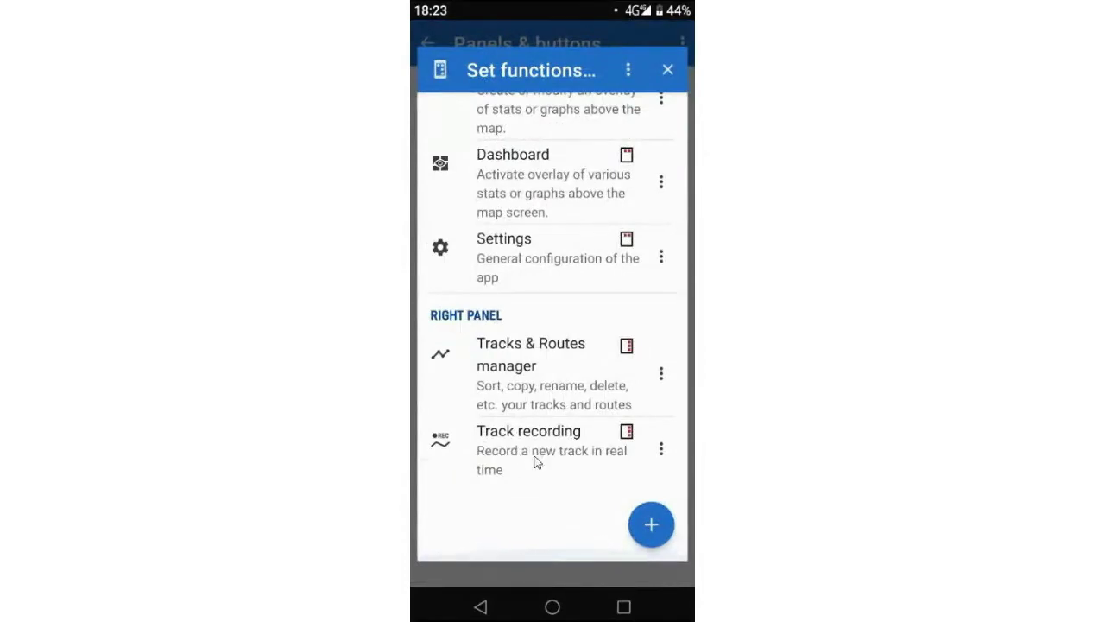
Step: Add a Quick settings function button to the right panel from the list of available functions
click(651, 525)
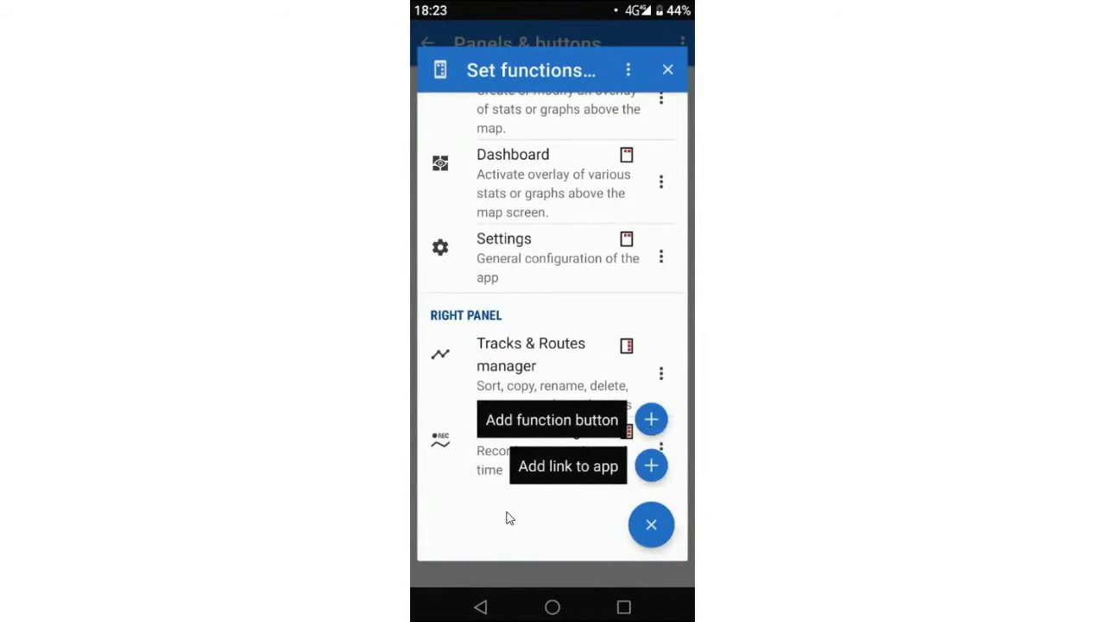
click(651, 424)
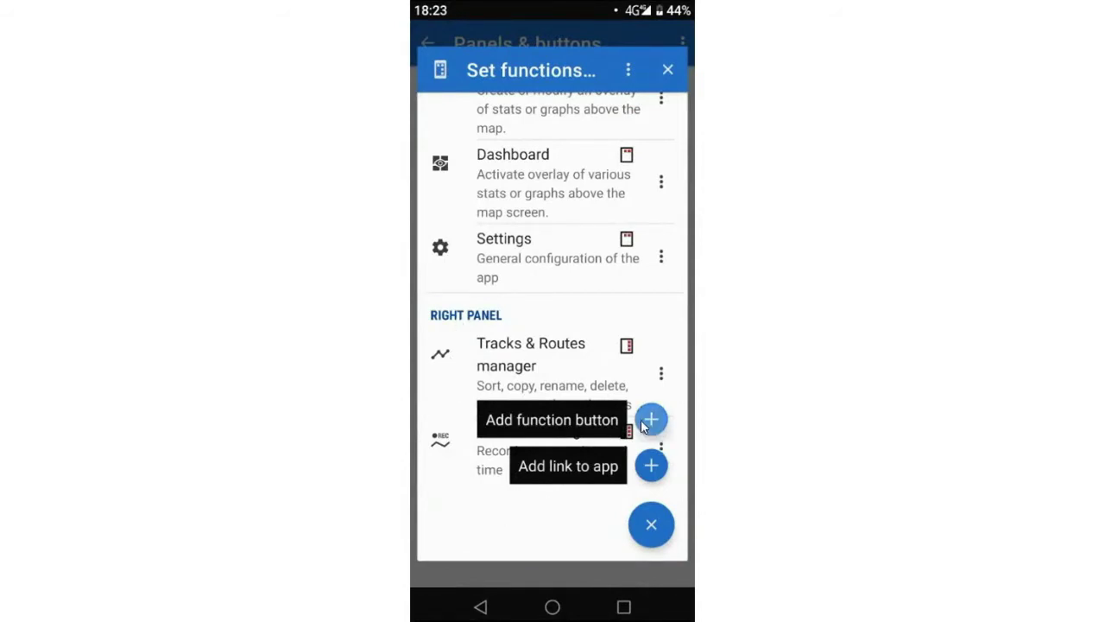
scroll(525, 293, down, 5)
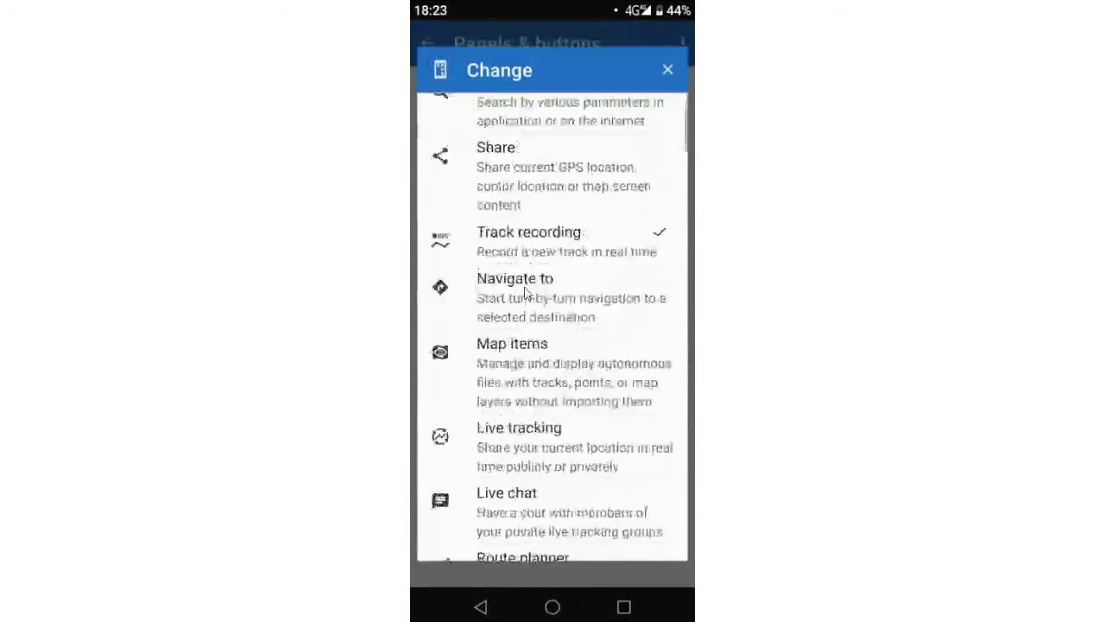
scroll(534, 327, down, 1)
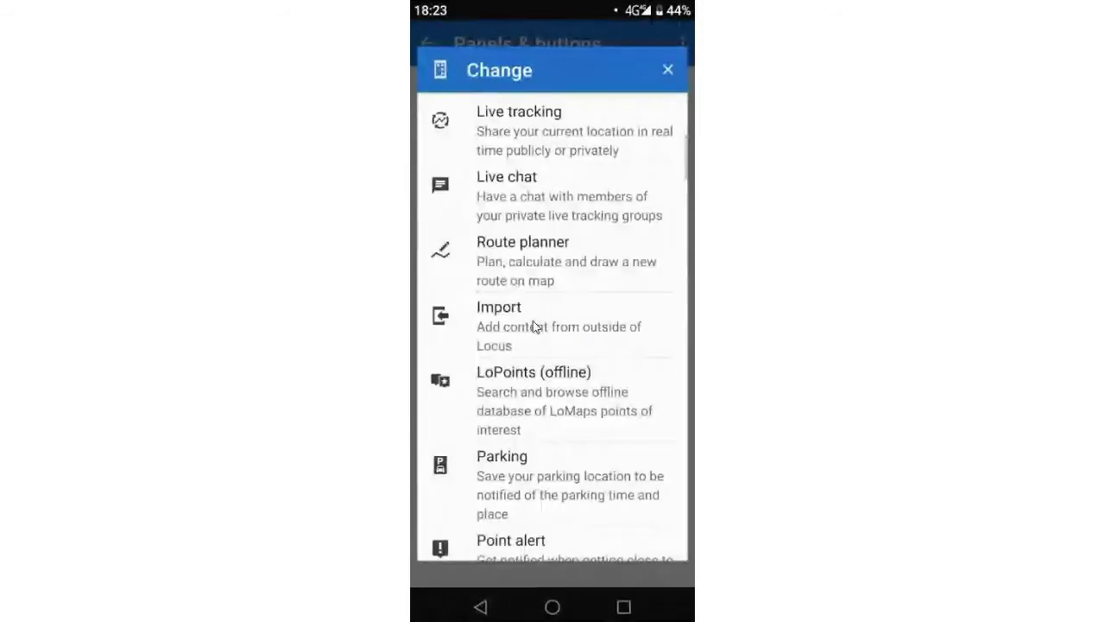
scroll(534, 326, down, 5)
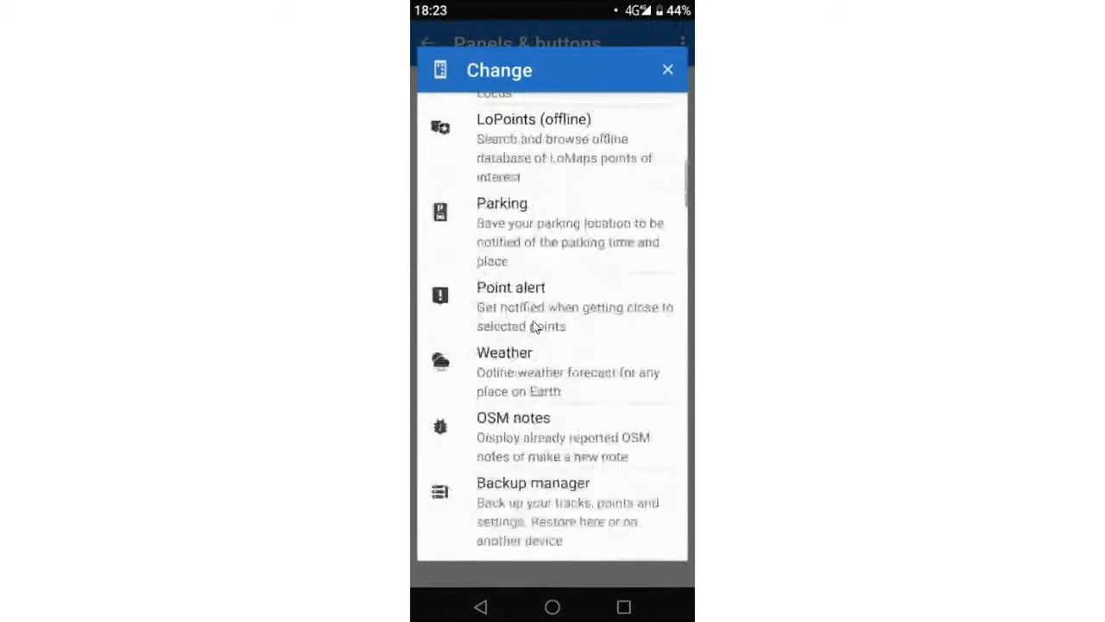
scroll(534, 327, down, 5)
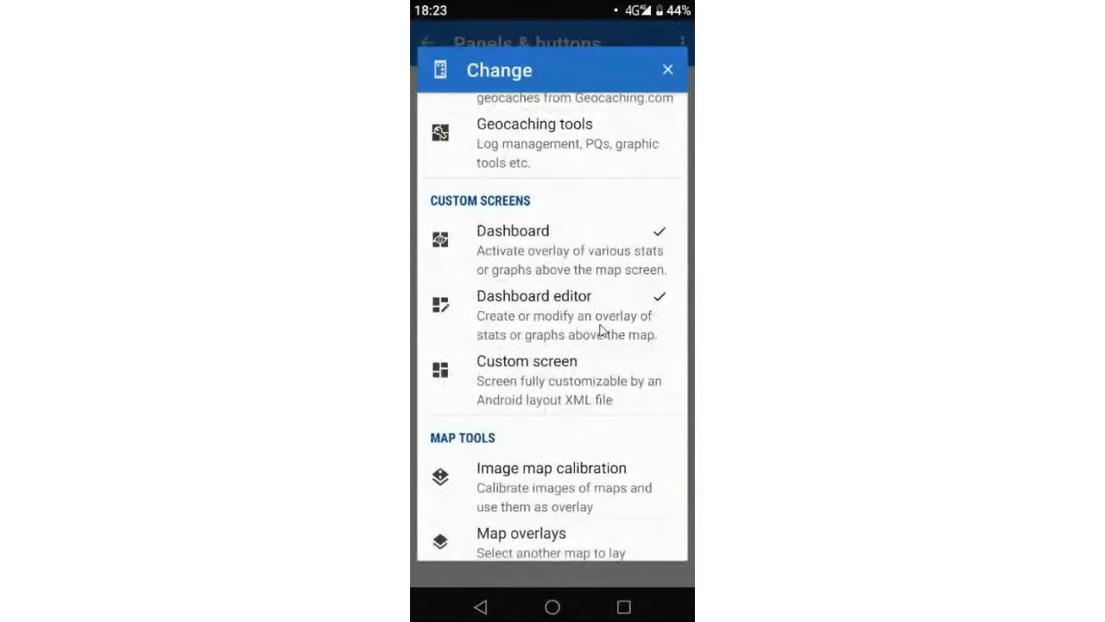
scroll(602, 331, down, 4)
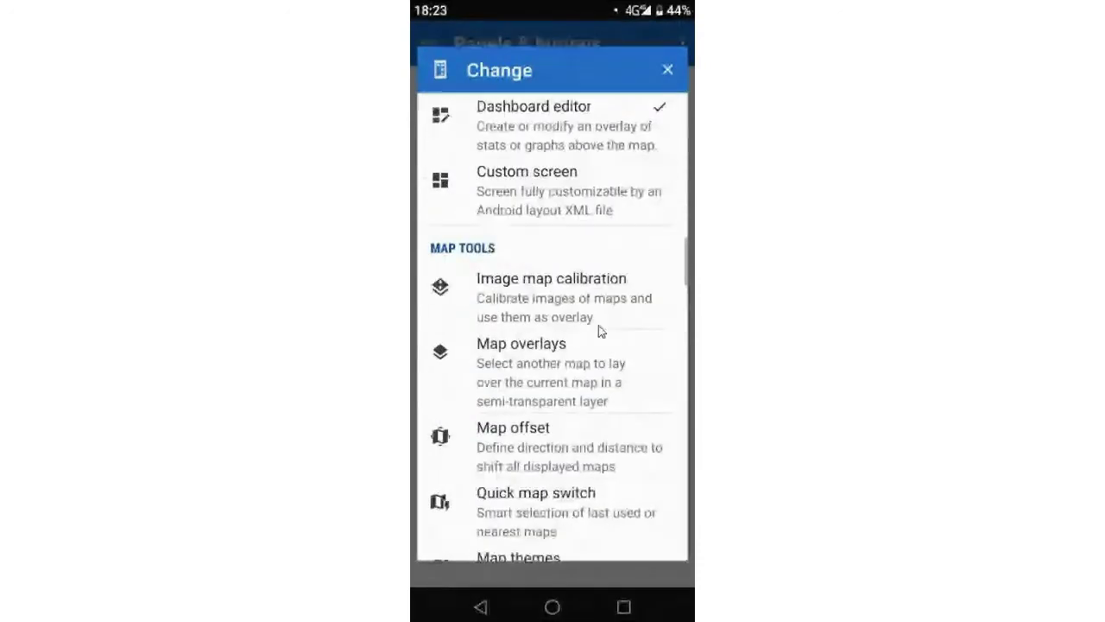
scroll(601, 331, down, 2)
scroll(602, 330, down, 4)
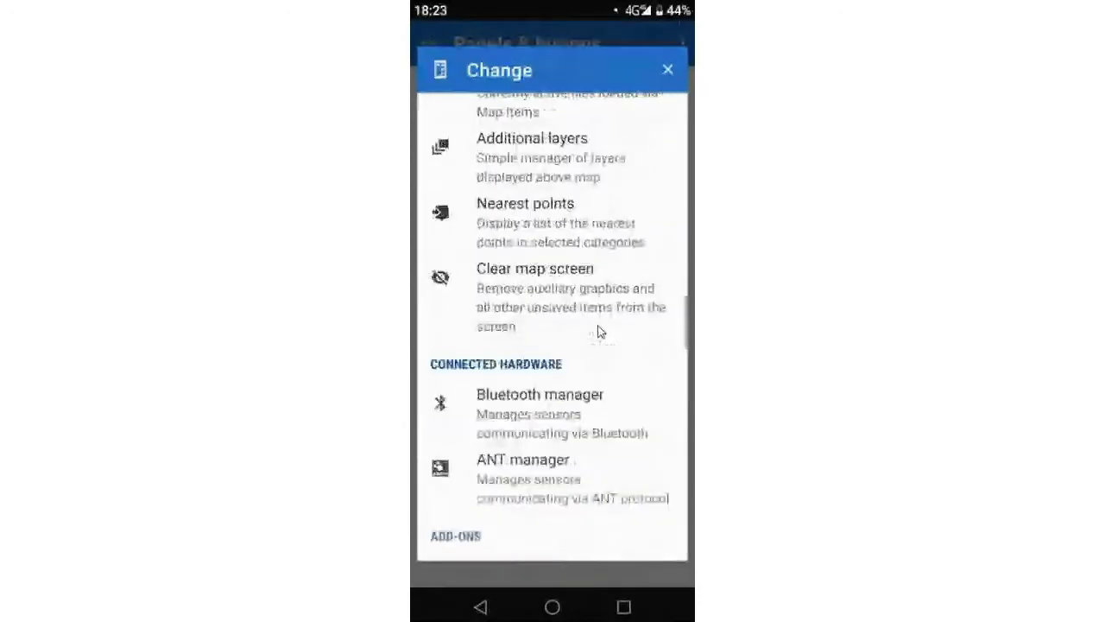
scroll(602, 331, down, 4)
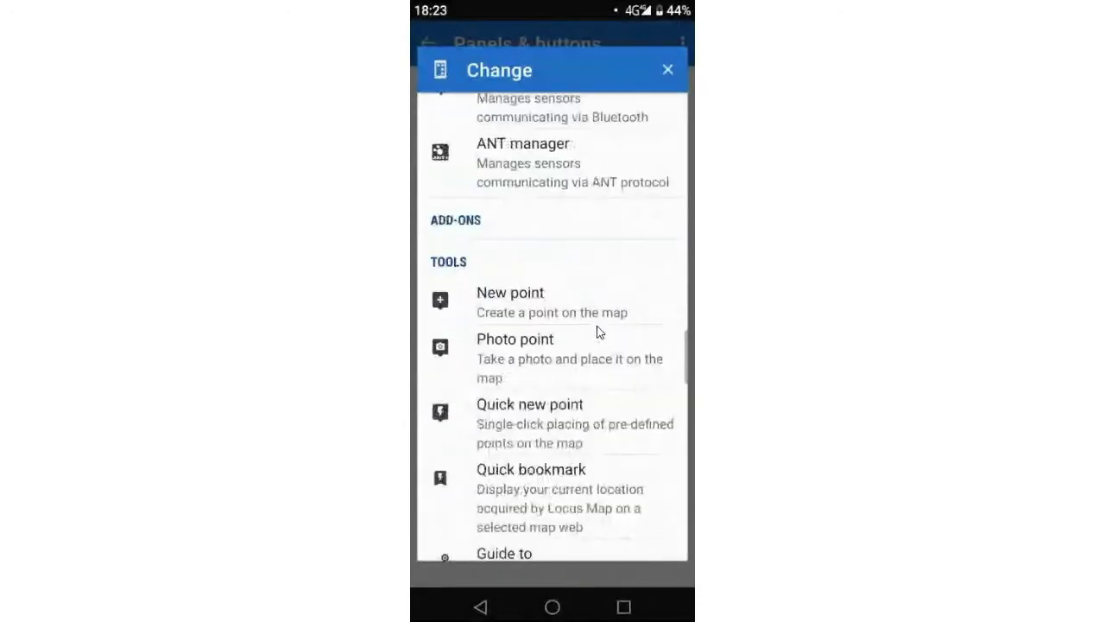
scroll(599, 332, down, 5)
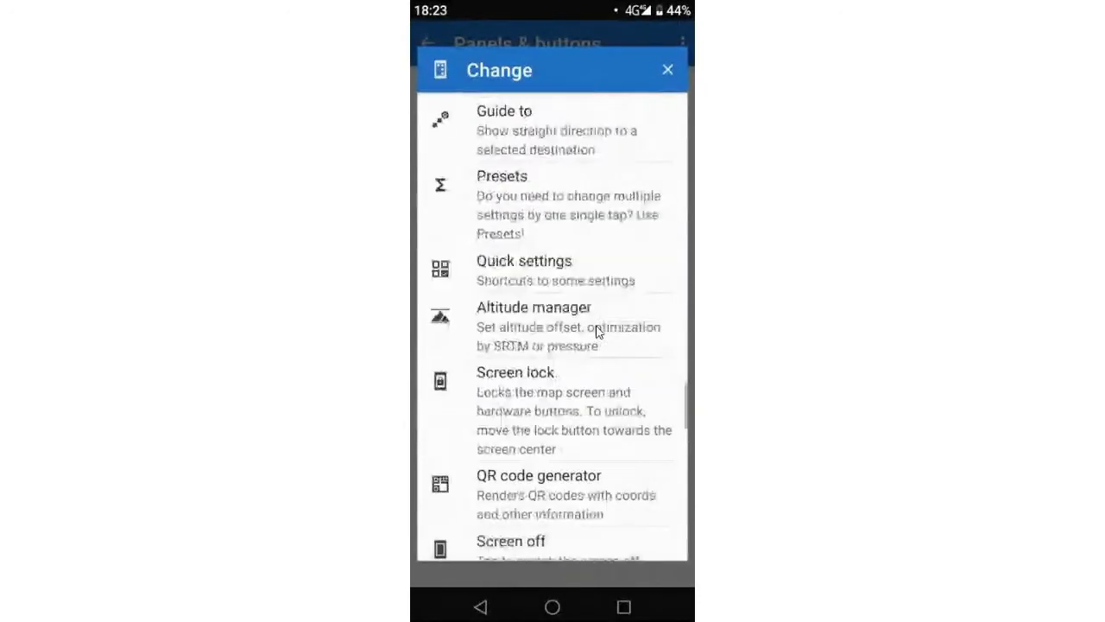
click(543, 269)
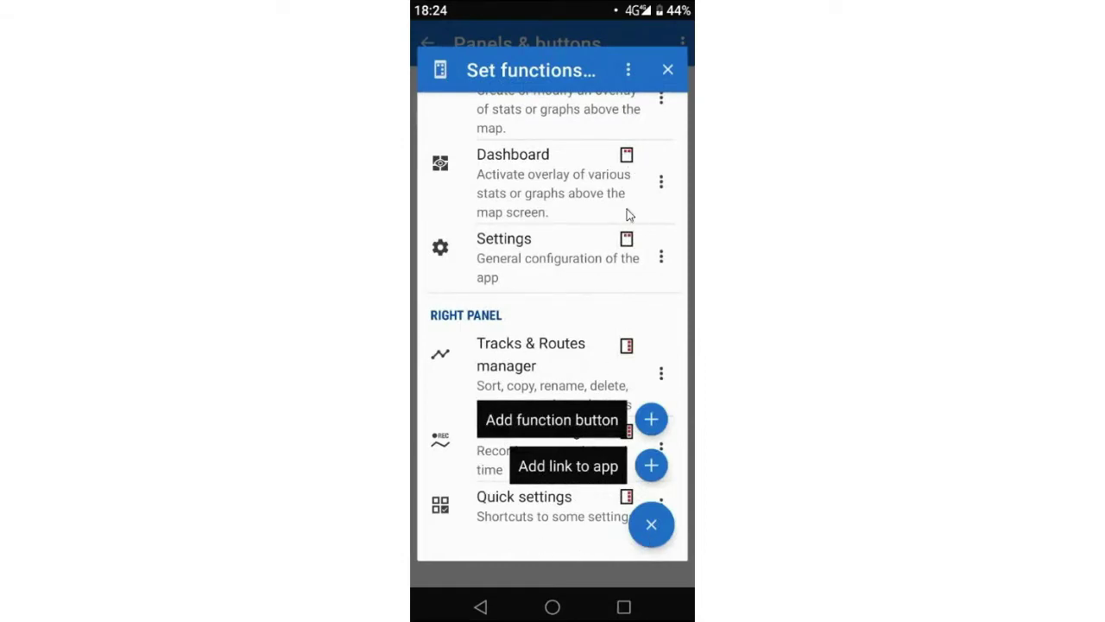
Step: Close the function panels setup and leave the settings to return to the map screen
scroll(572, 259, down, 1)
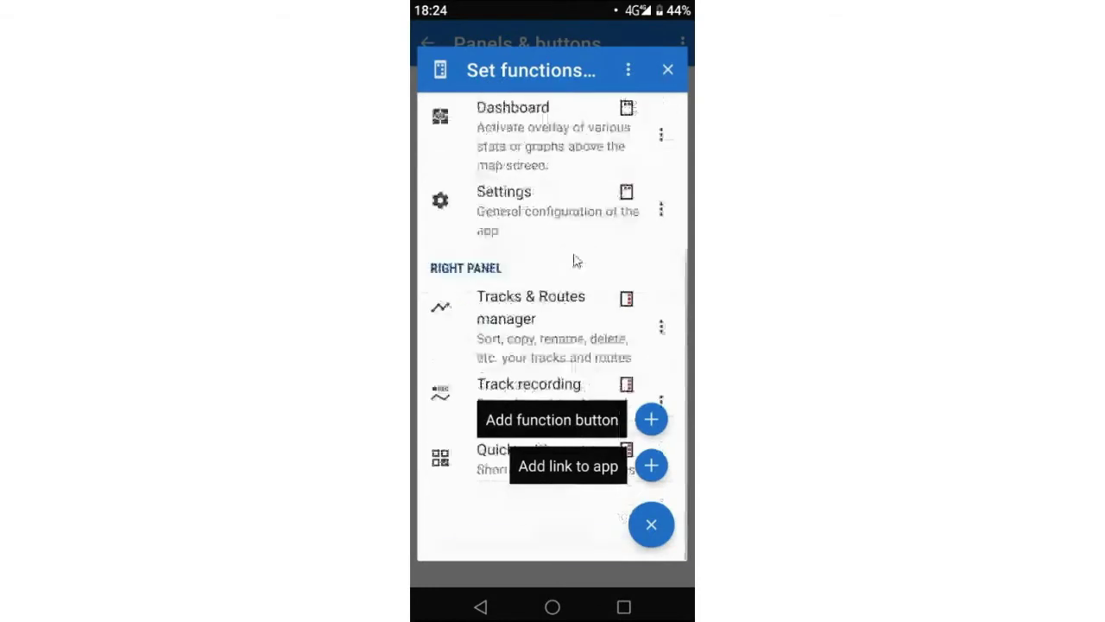
scroll(570, 251, up, 3)
click(668, 69)
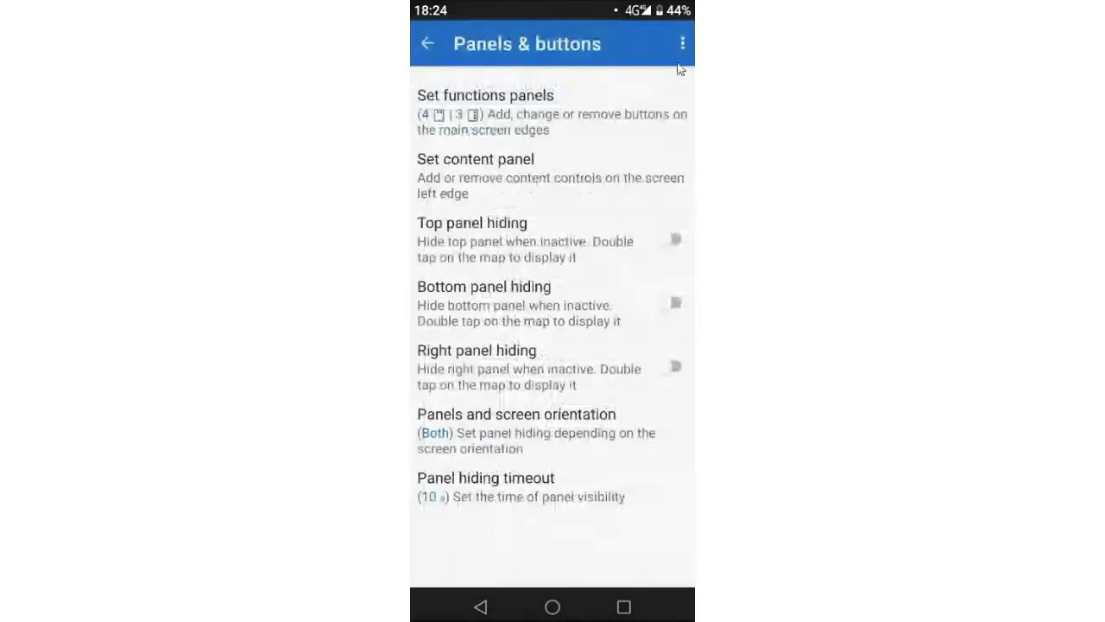
click(435, 41)
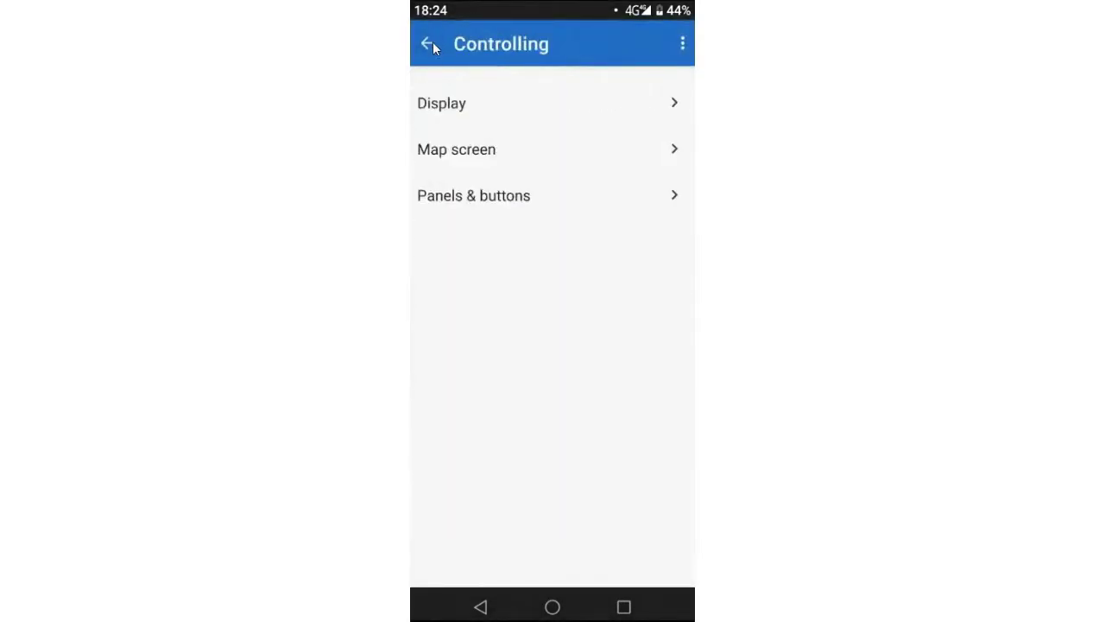
click(434, 43)
click(433, 43)
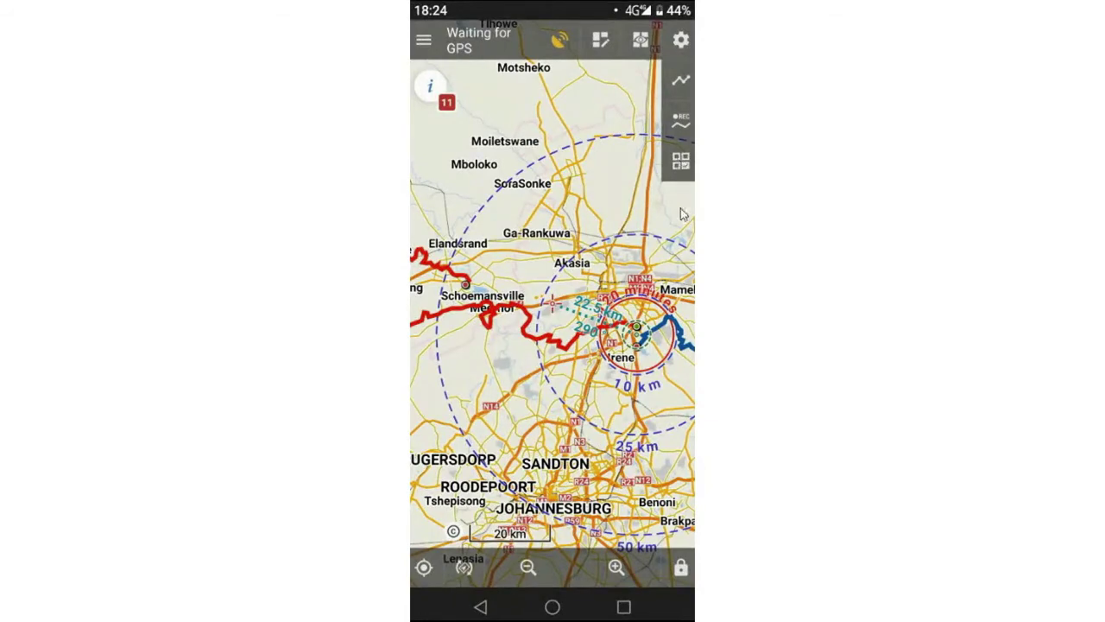
Step: Zoom the map in on the area around the current location and the distance and time circles
drag(643, 268, 558, 238)
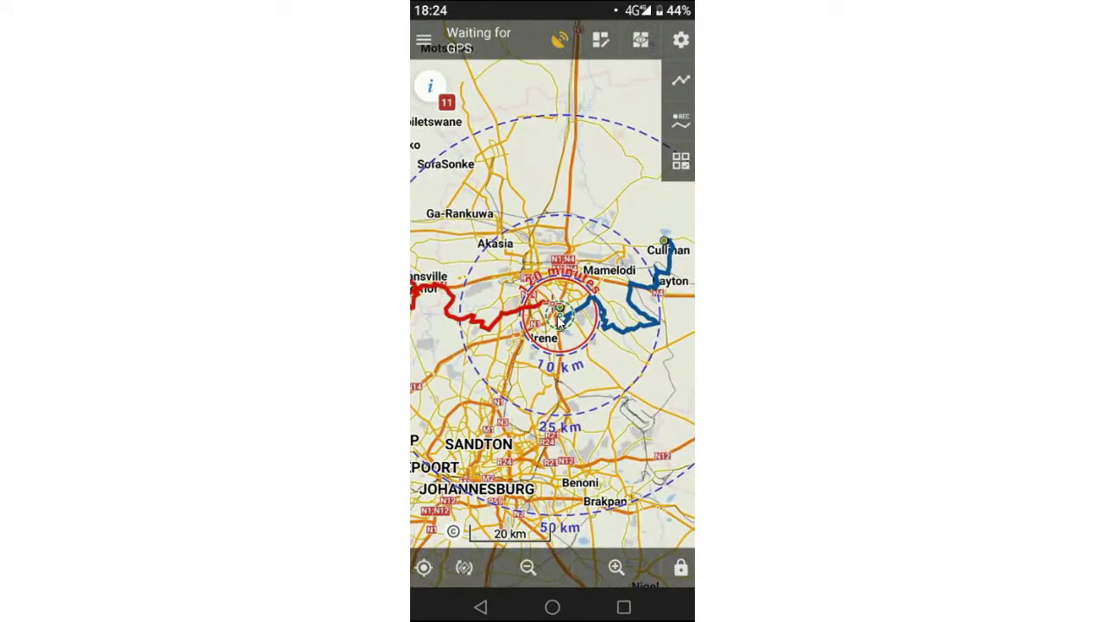
click(616, 566)
click(615, 566)
click(616, 565)
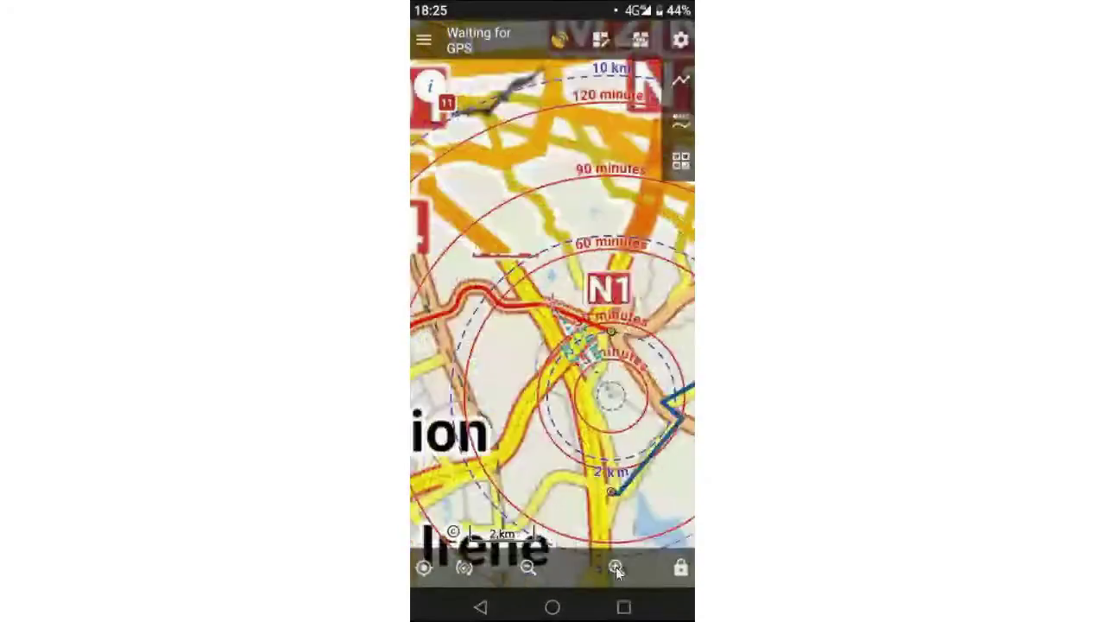
click(616, 567)
drag(631, 419, 518, 445)
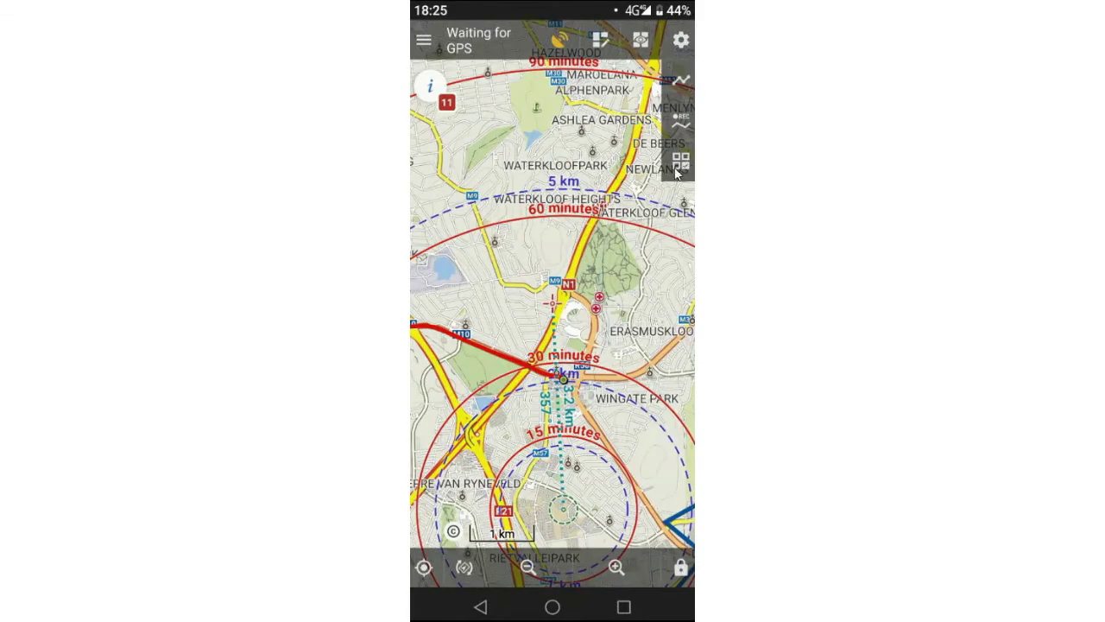
Step: Remove the Quick settings button from the right panel in the Panels & buttons settings under Controlling, and return to the map screen
click(681, 41)
click(503, 113)
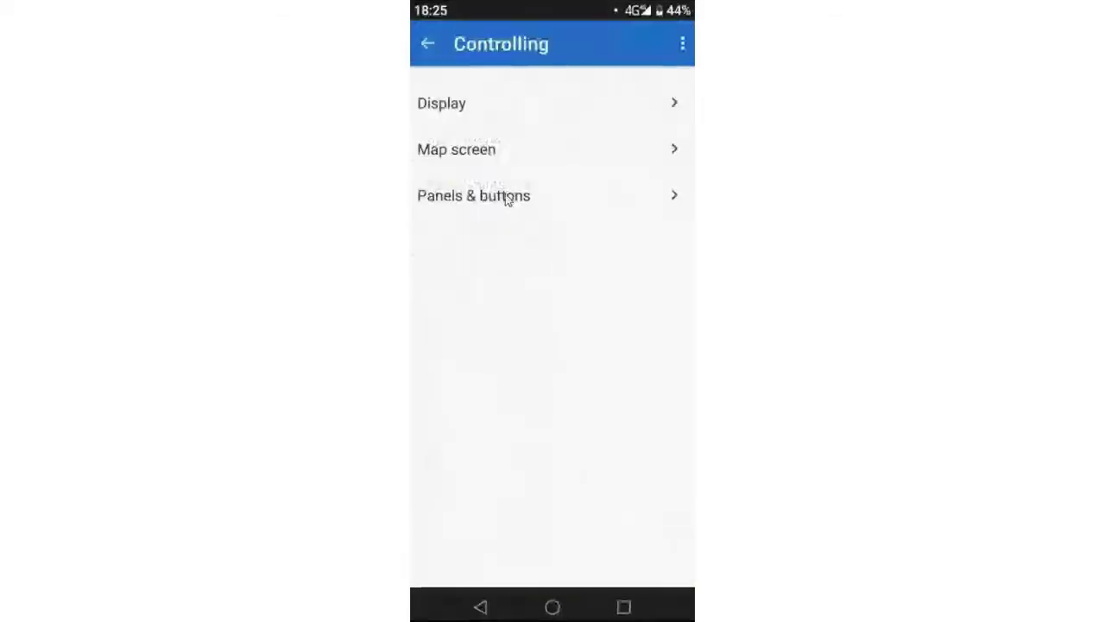
click(506, 197)
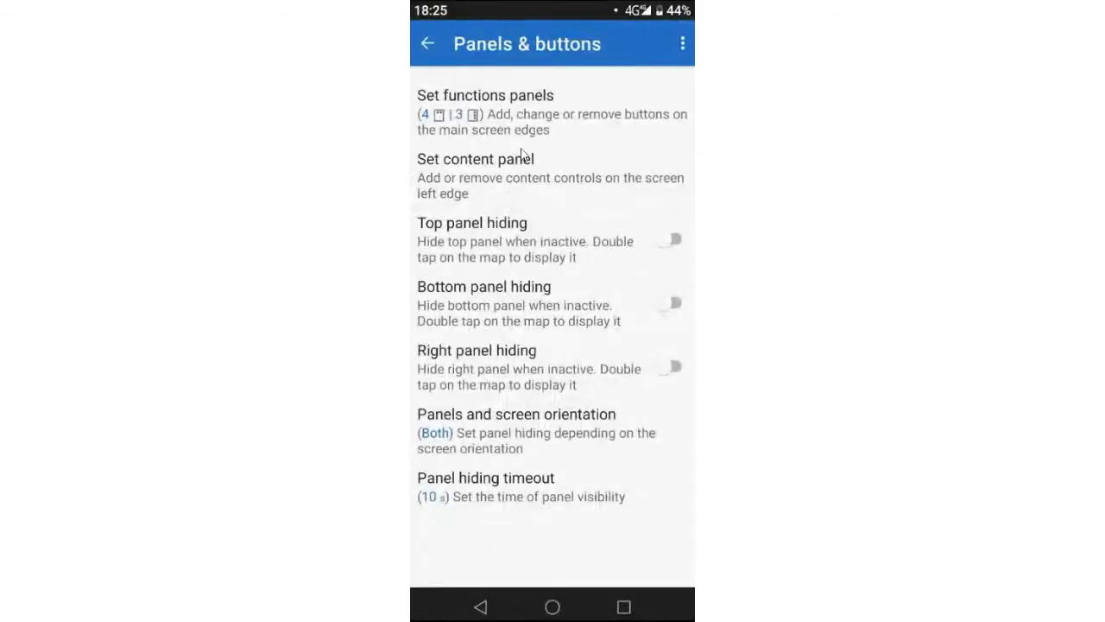
click(514, 112)
scroll(579, 470, down, 3)
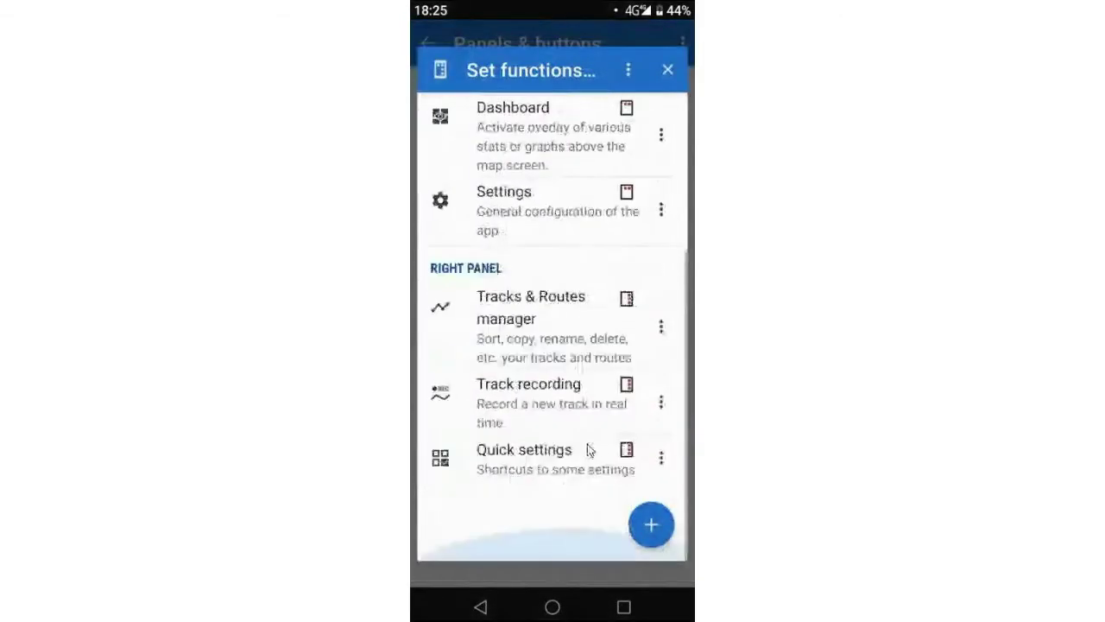
click(661, 458)
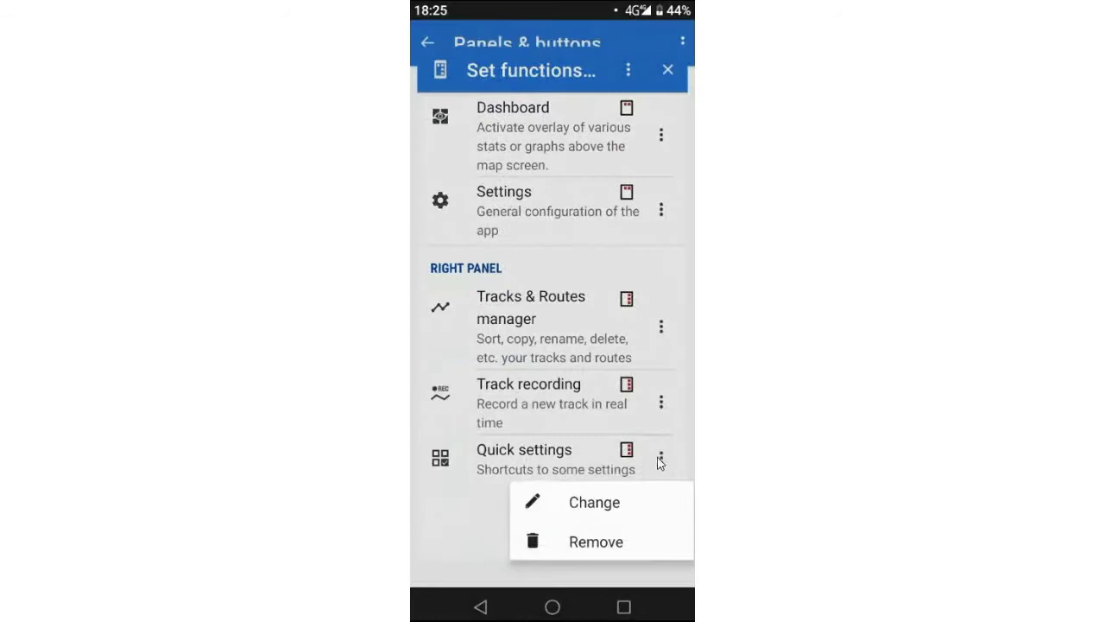
click(606, 541)
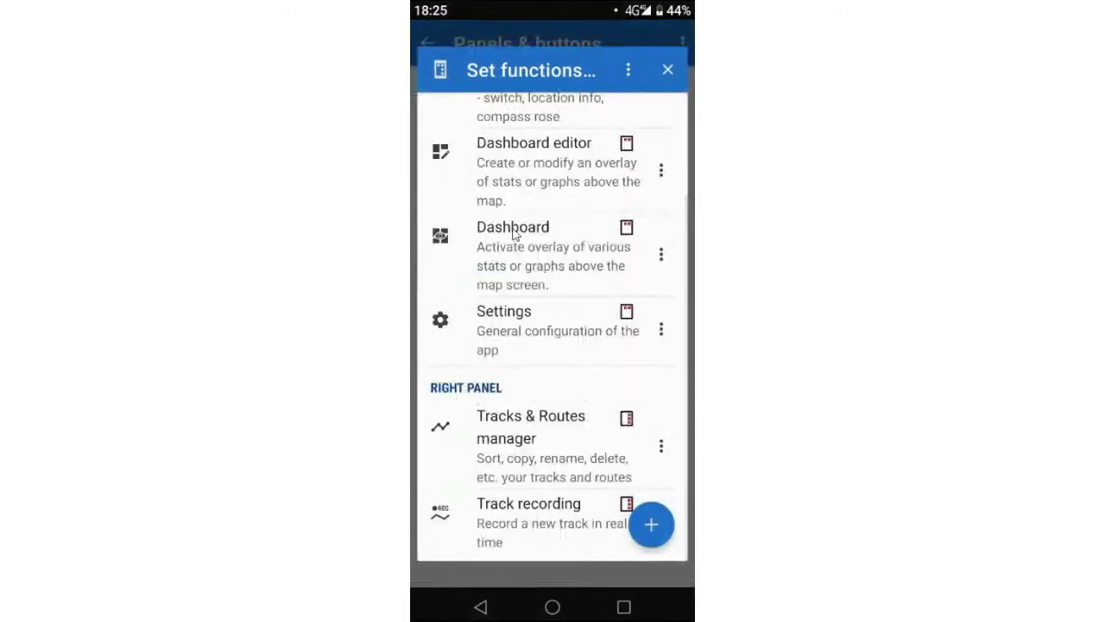
scroll(510, 234, up, 2)
click(668, 70)
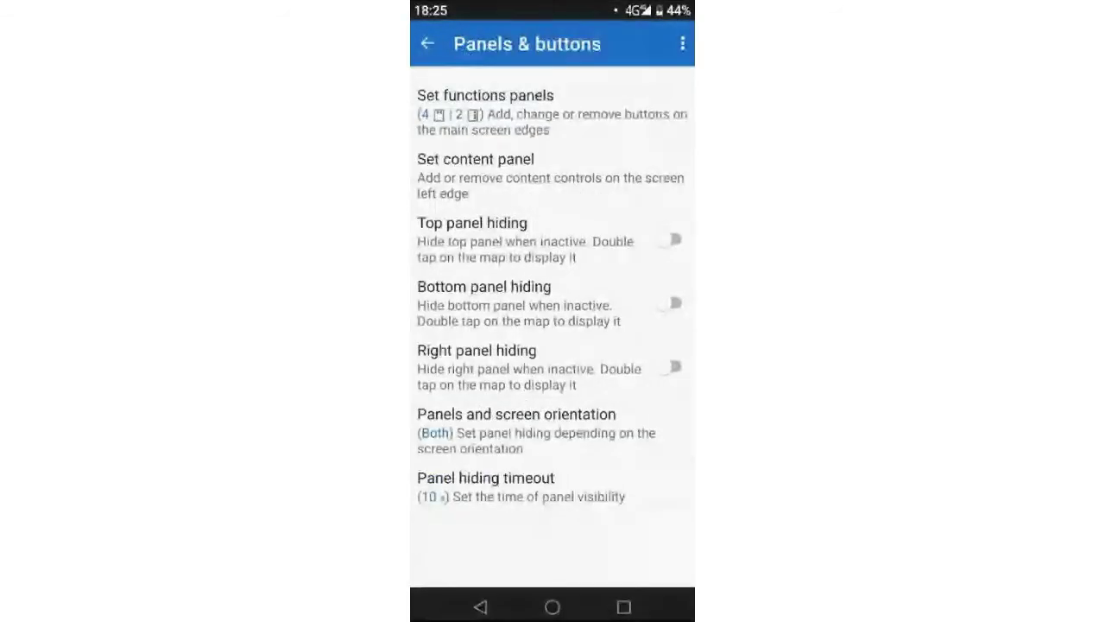
click(430, 45)
click(429, 44)
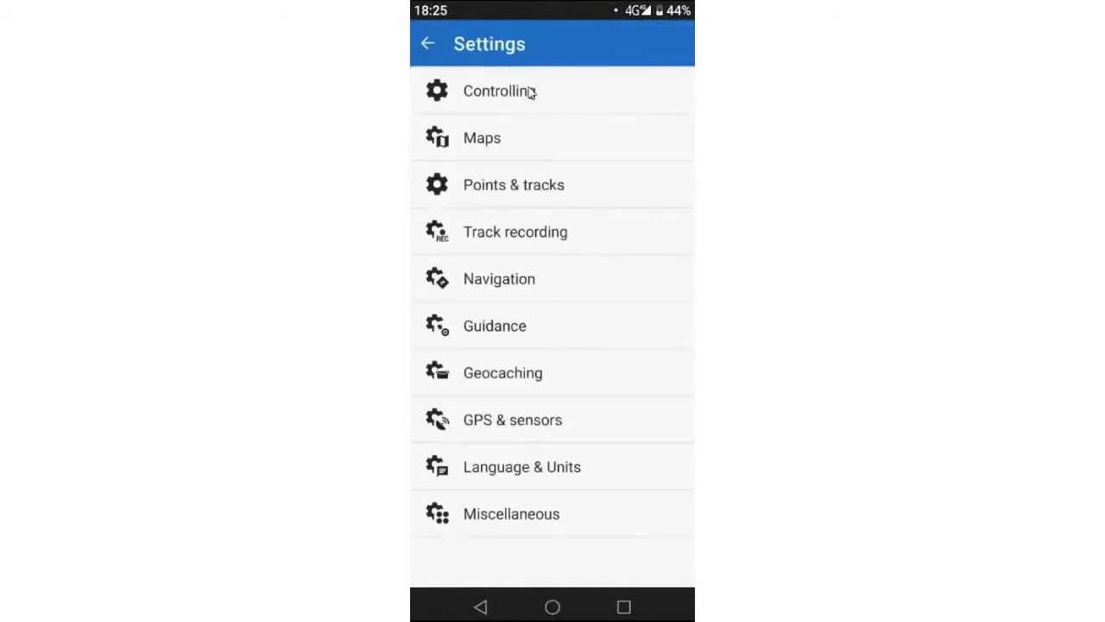
right_click(615, 317)
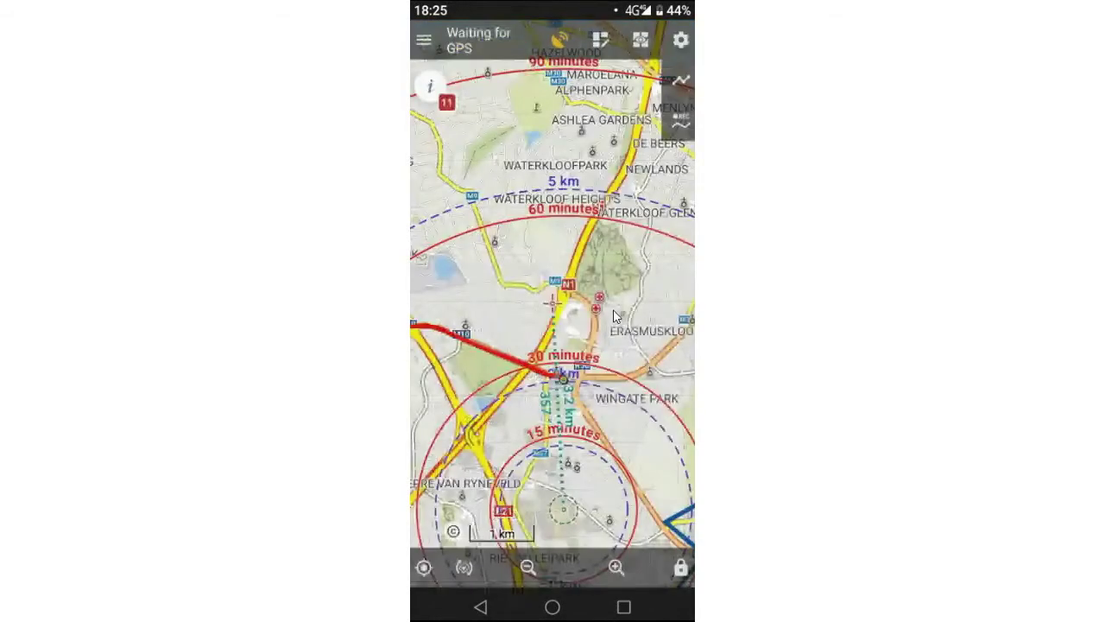
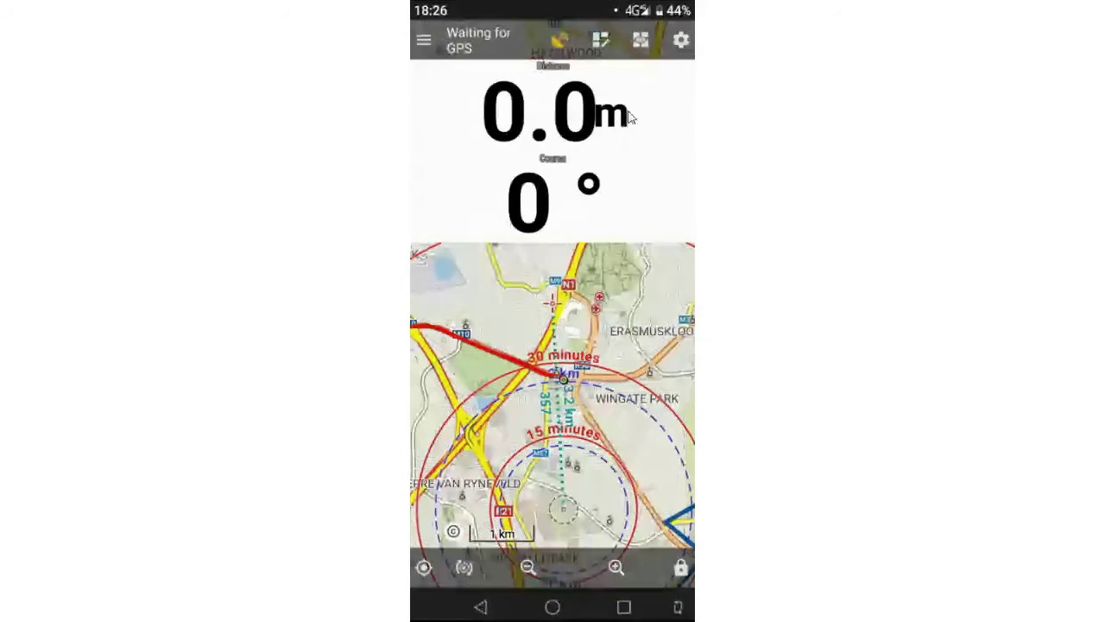
Step: Toggle the dashboard overlay with distance and course off, on and off again above the map
click(640, 42)
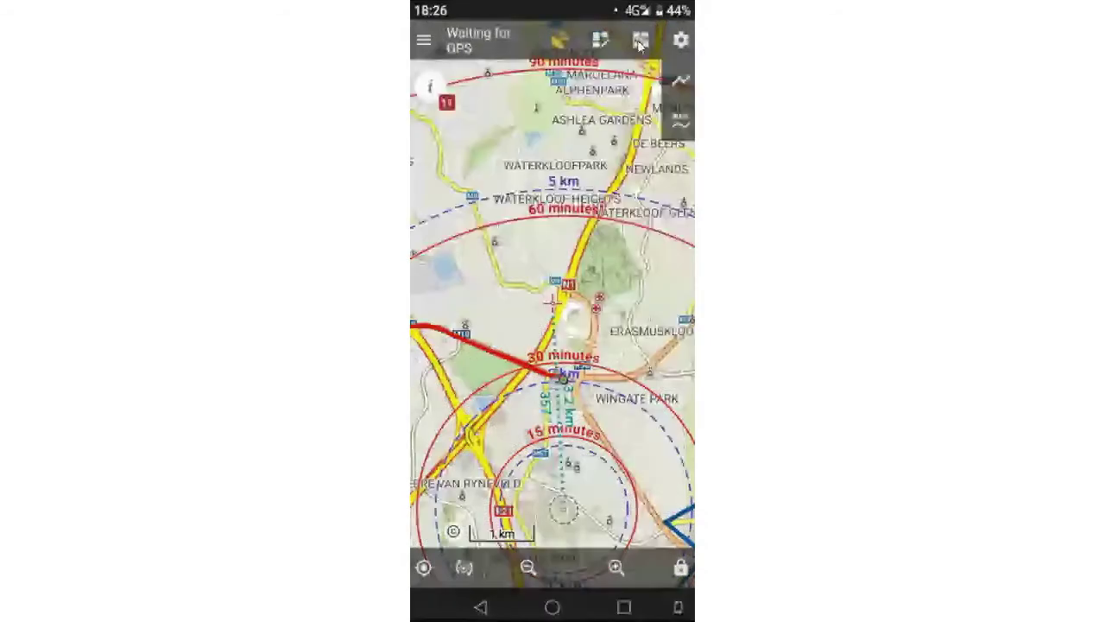
click(640, 42)
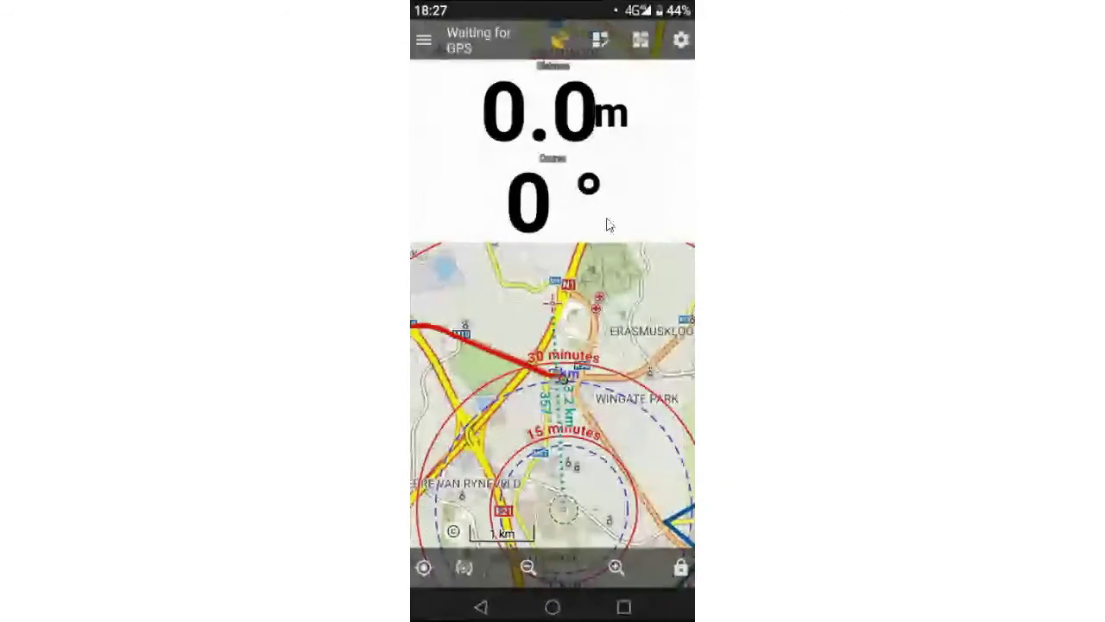
click(582, 169)
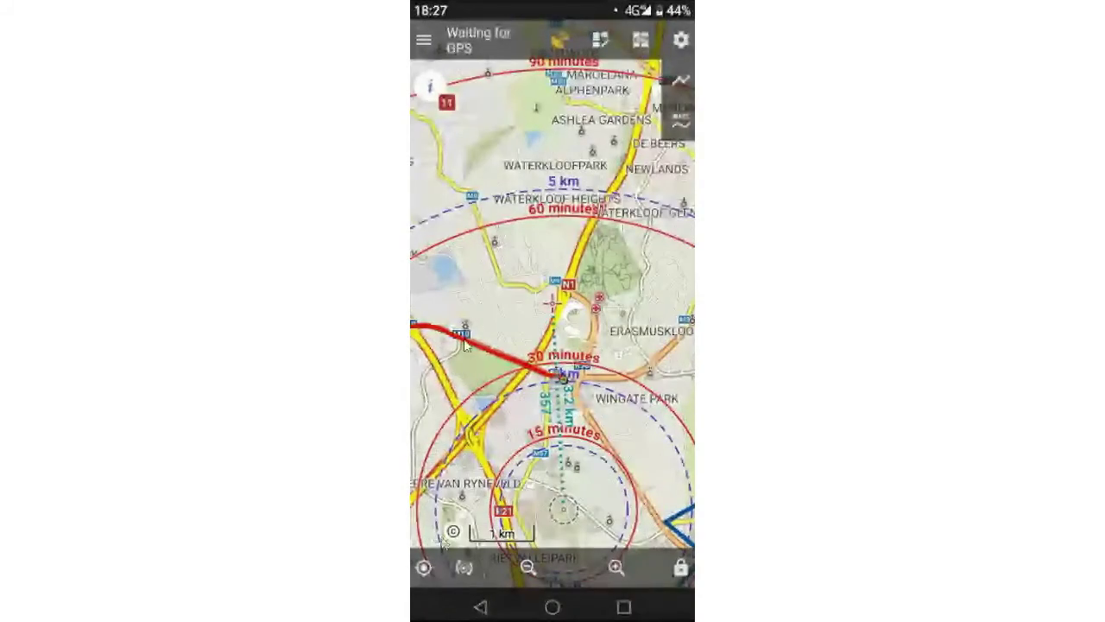
click(640, 42)
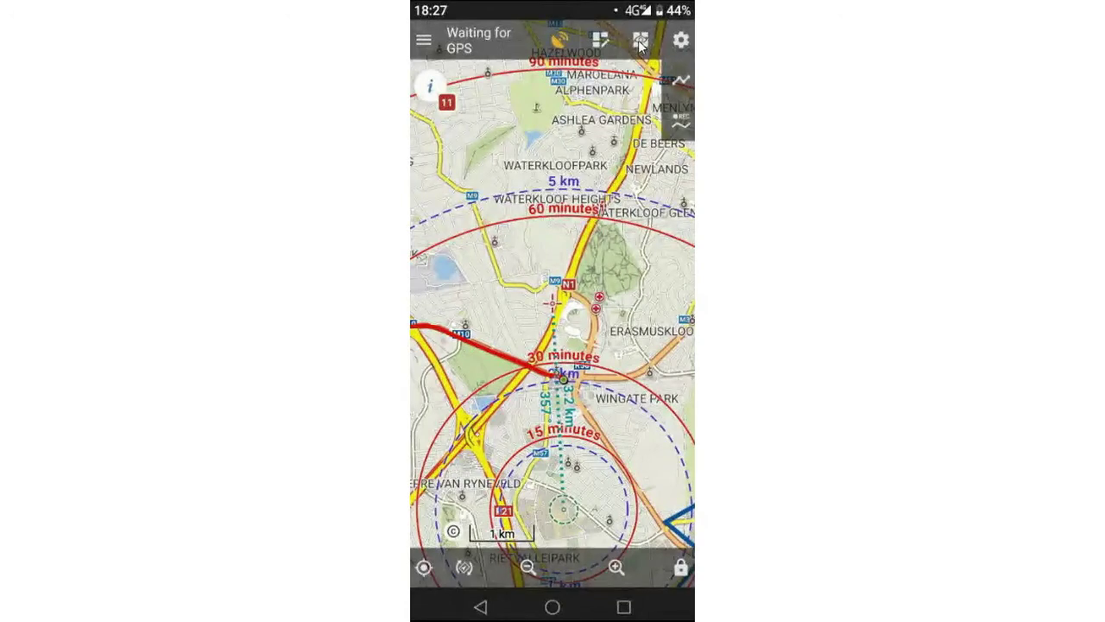
Step: Look through the full functions list in the main menu, including Custom screens and Map tools, and return to the map
key(Menu)
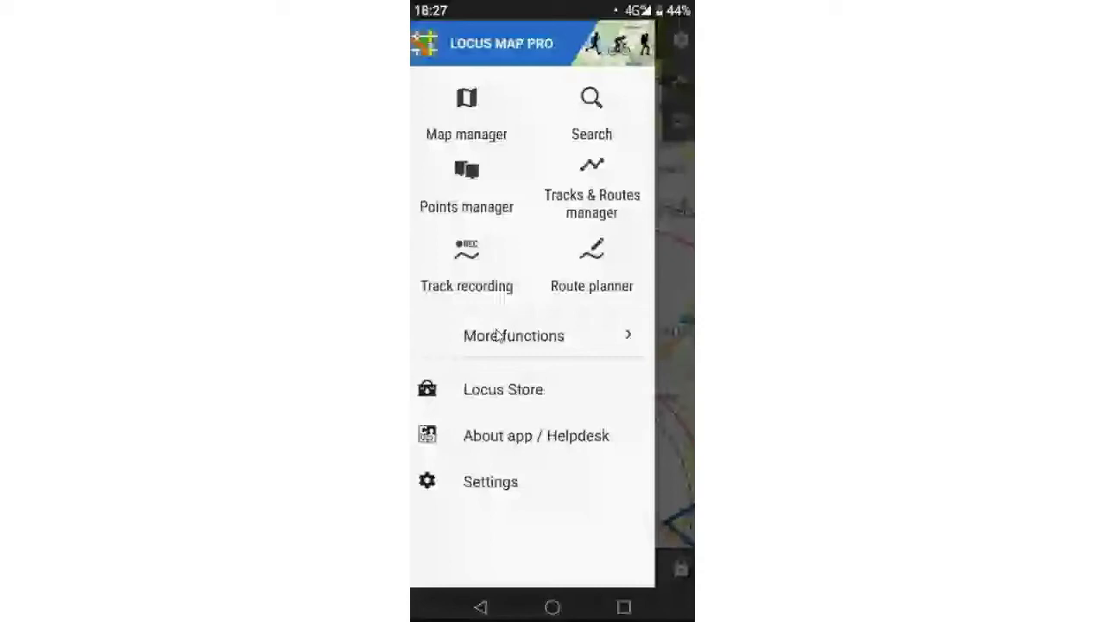
click(498, 335)
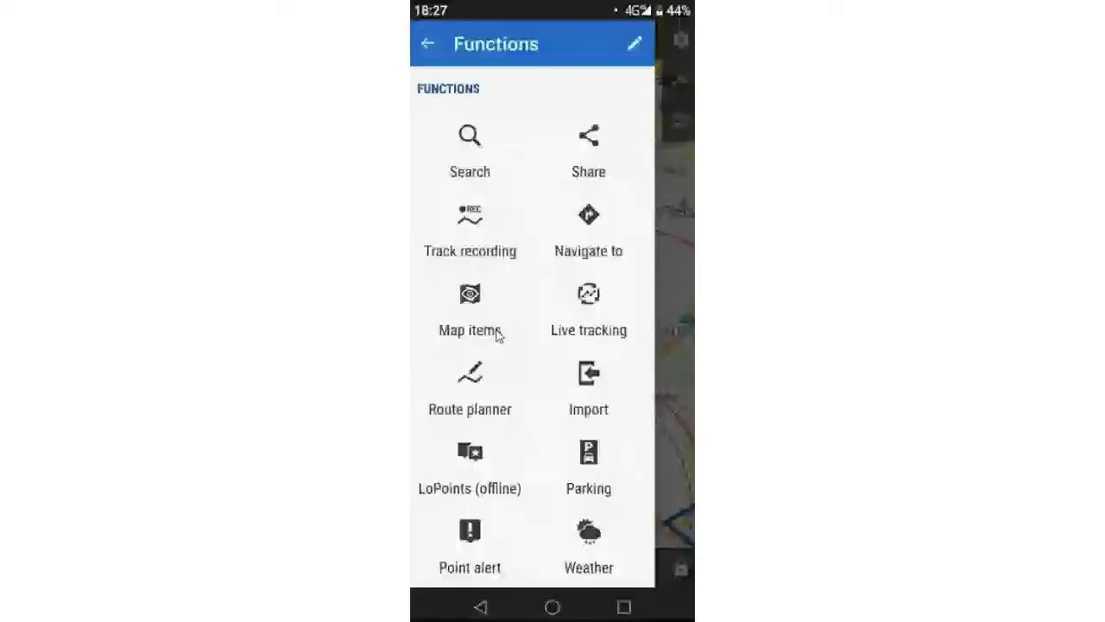
scroll(524, 343, down, 5)
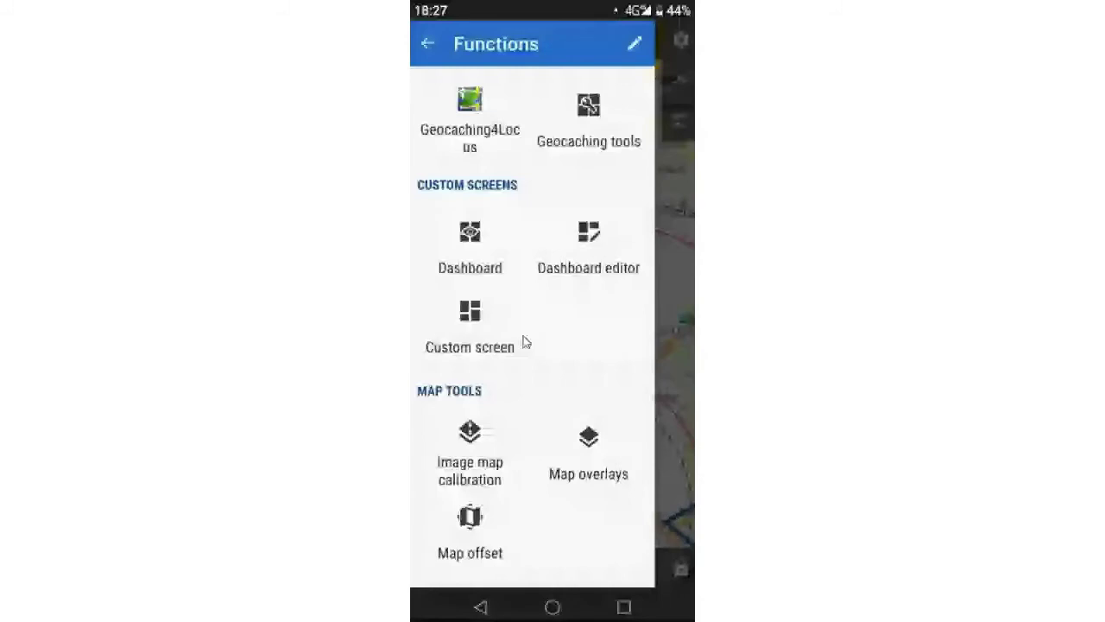
scroll(525, 343, down, 3)
key(Escape)
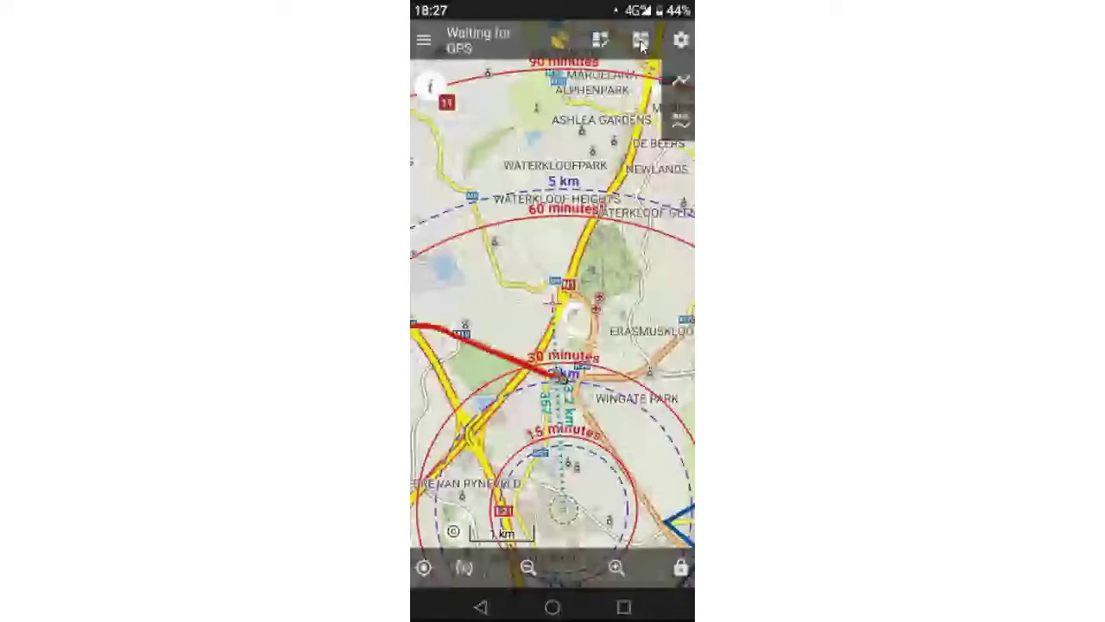
Step: Look through the cell and row tools for the distance cell in the dashboard editor, and hide the dashboard overlay on the map
click(640, 39)
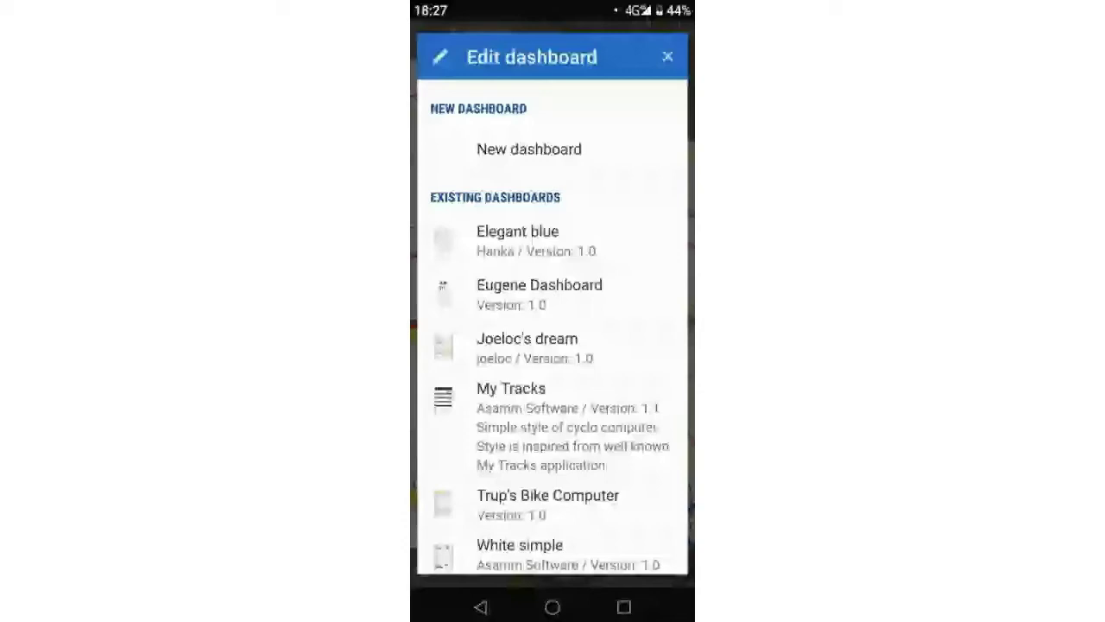
click(603, 223)
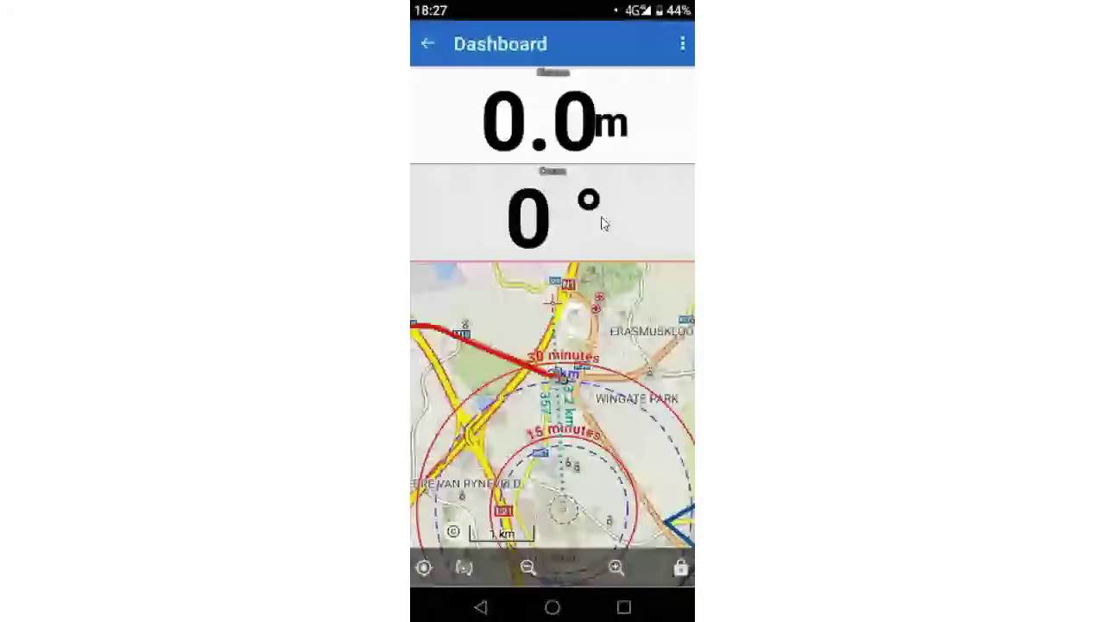
click(635, 125)
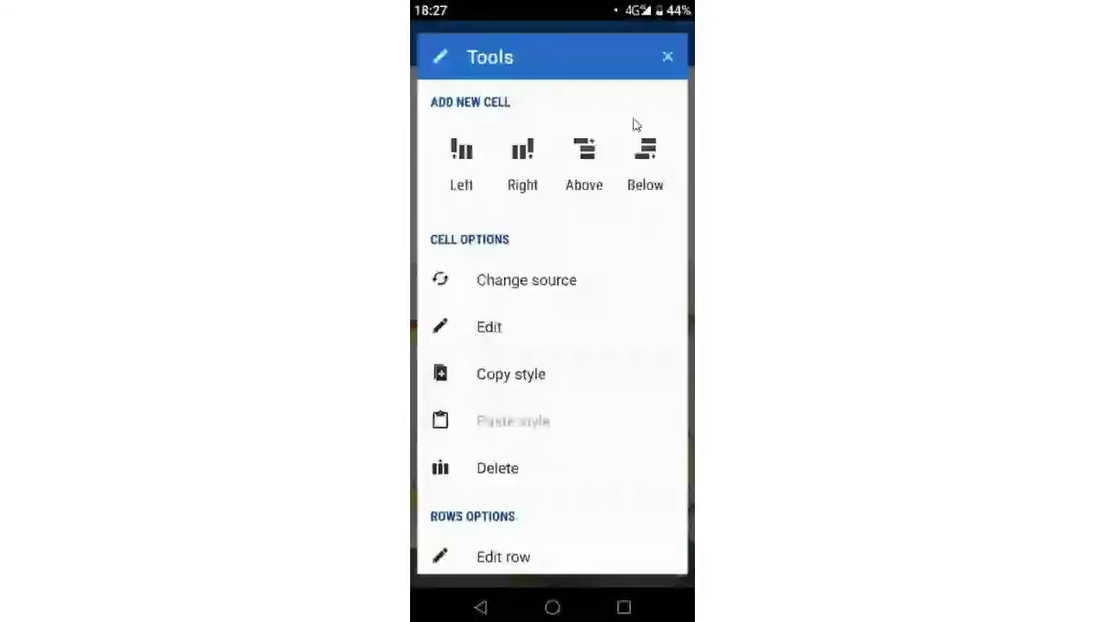
scroll(535, 416, down, 3)
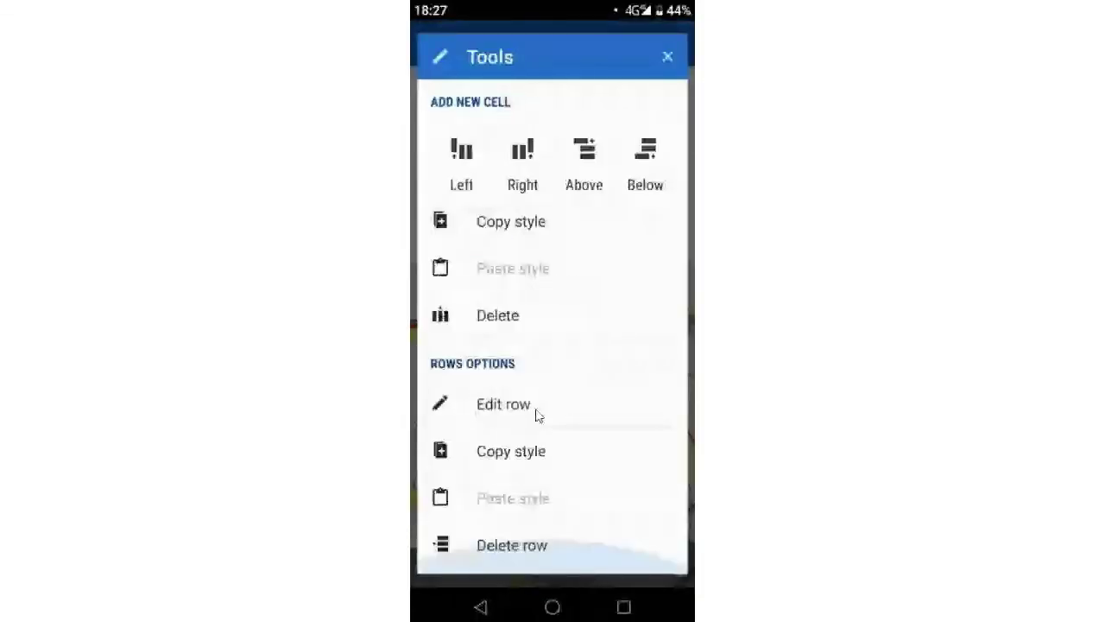
scroll(535, 415, up, 3)
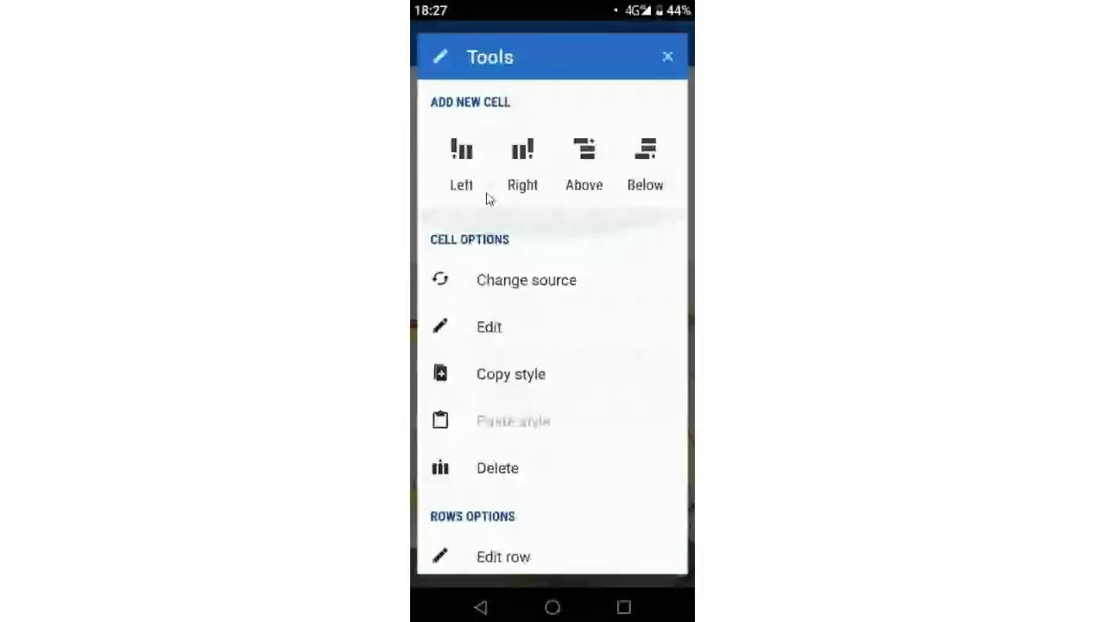
click(666, 57)
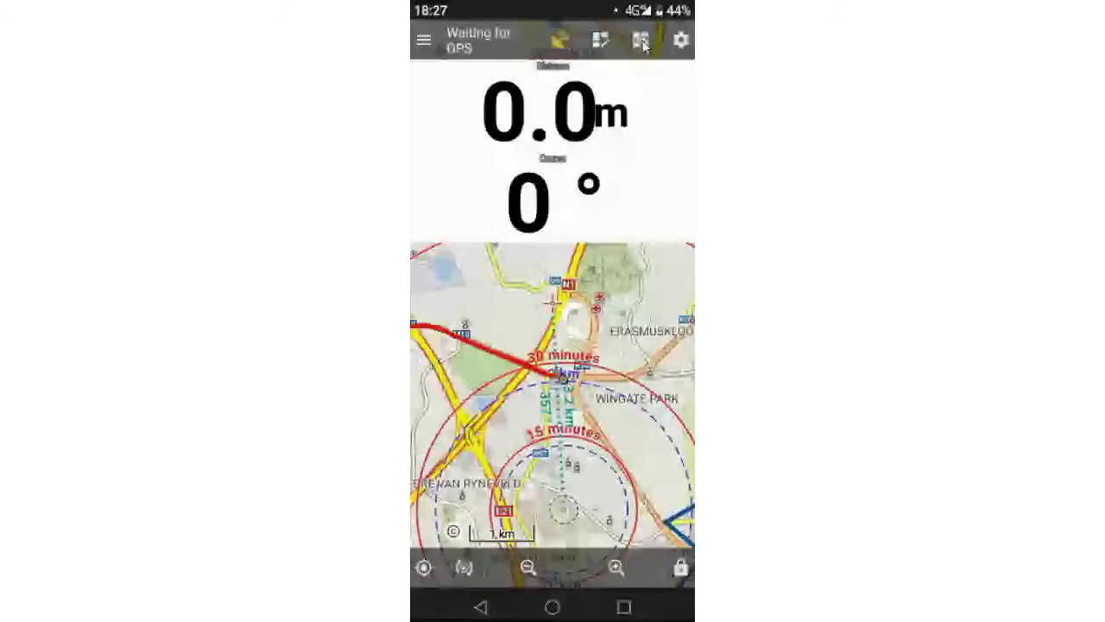
click(641, 41)
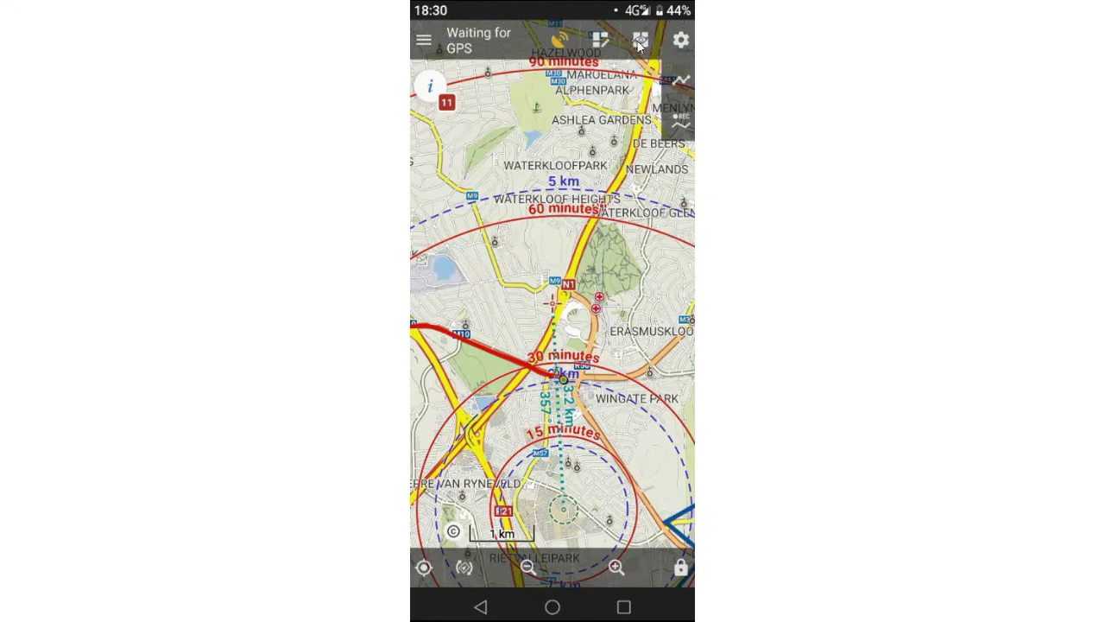
Step: View the Edit dashboard list and the Settings categories from the map's shortcuts, returning to the map
click(600, 44)
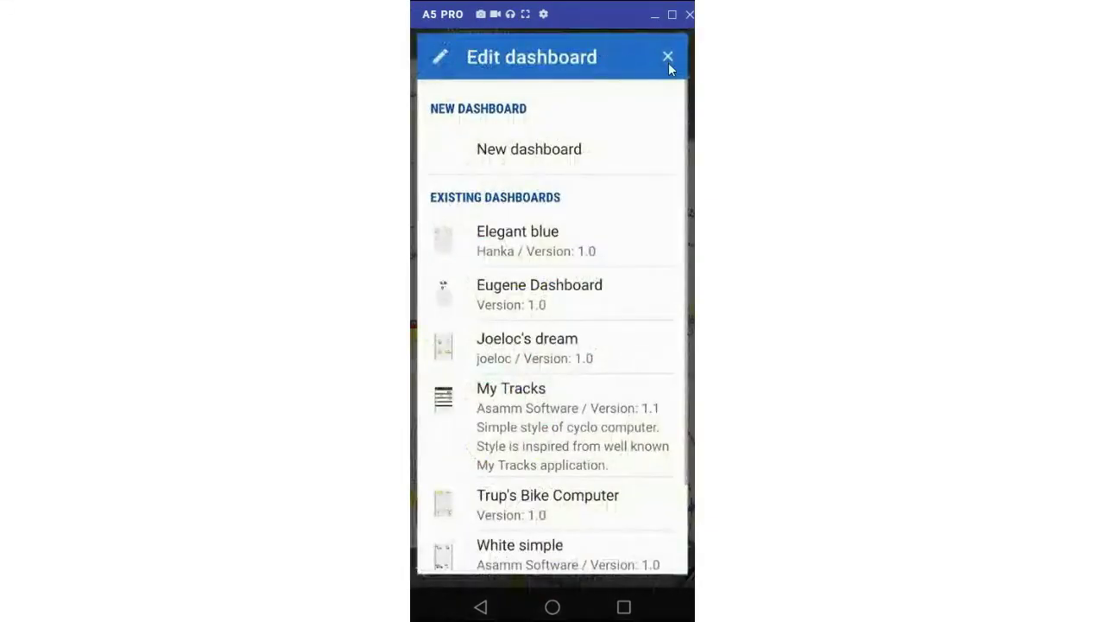
click(668, 58)
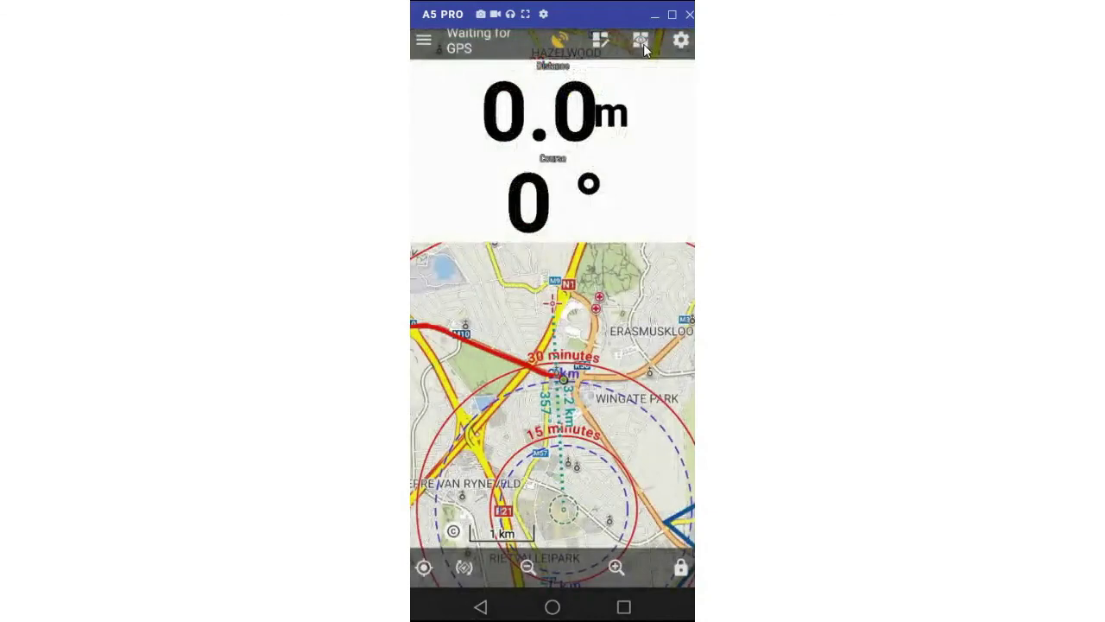
click(681, 41)
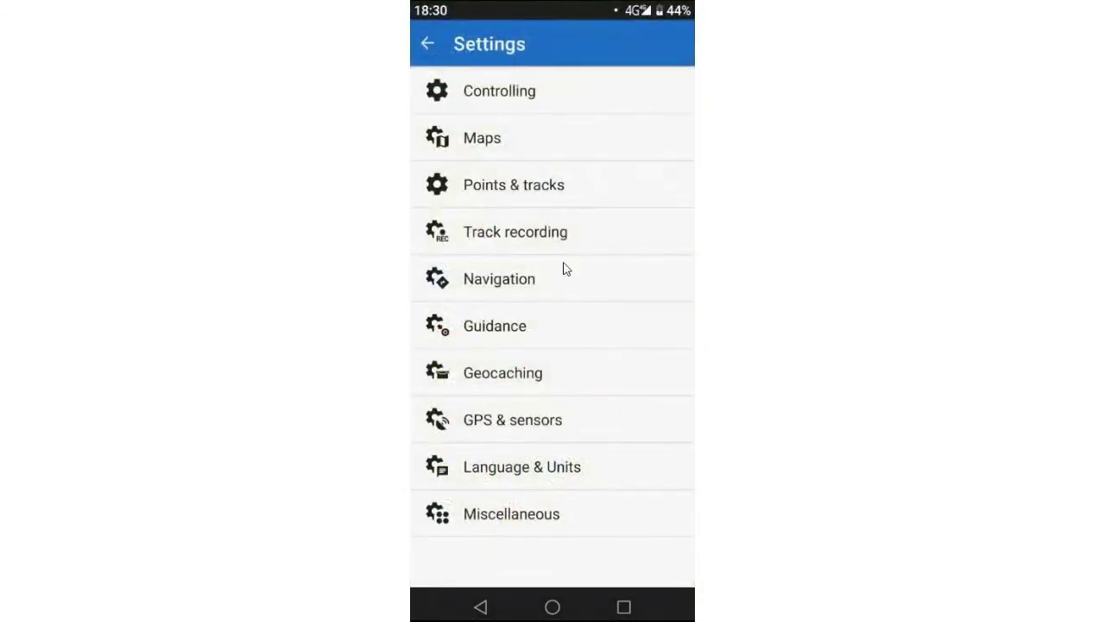
click(428, 44)
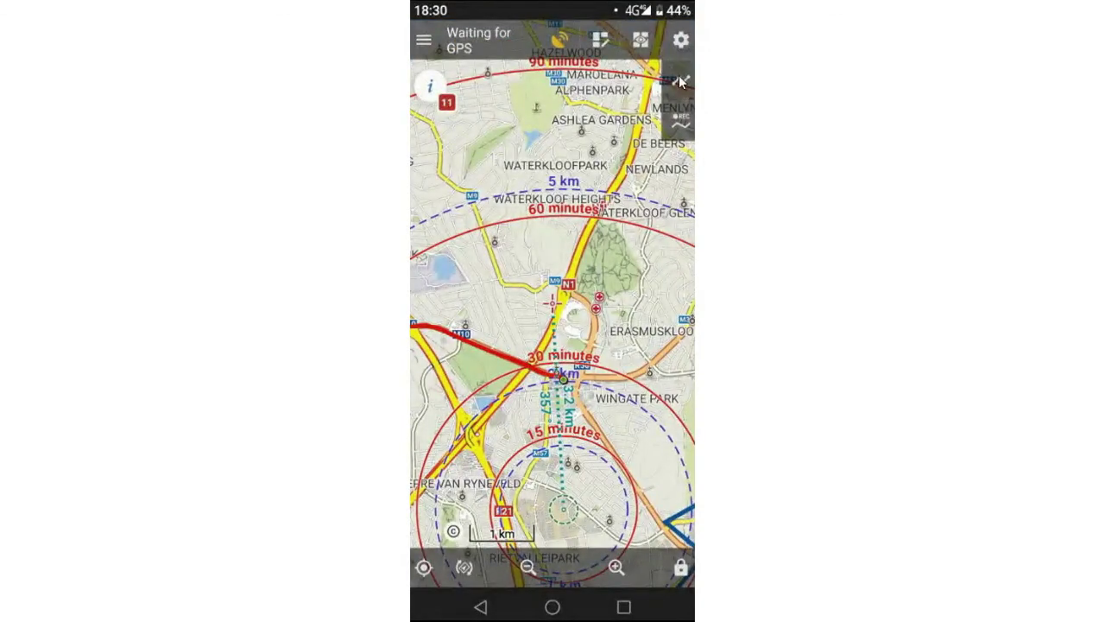
Step: View the Tracks and Points lists in the data manager, and show and close the track recording controls on the map
click(681, 81)
click(636, 95)
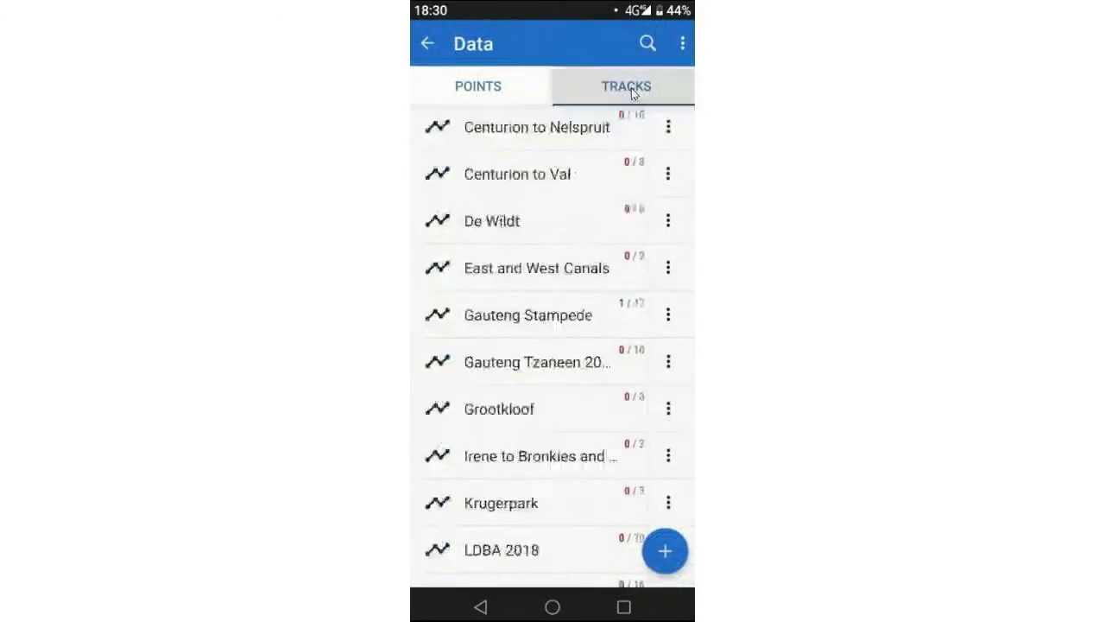
click(496, 93)
click(429, 45)
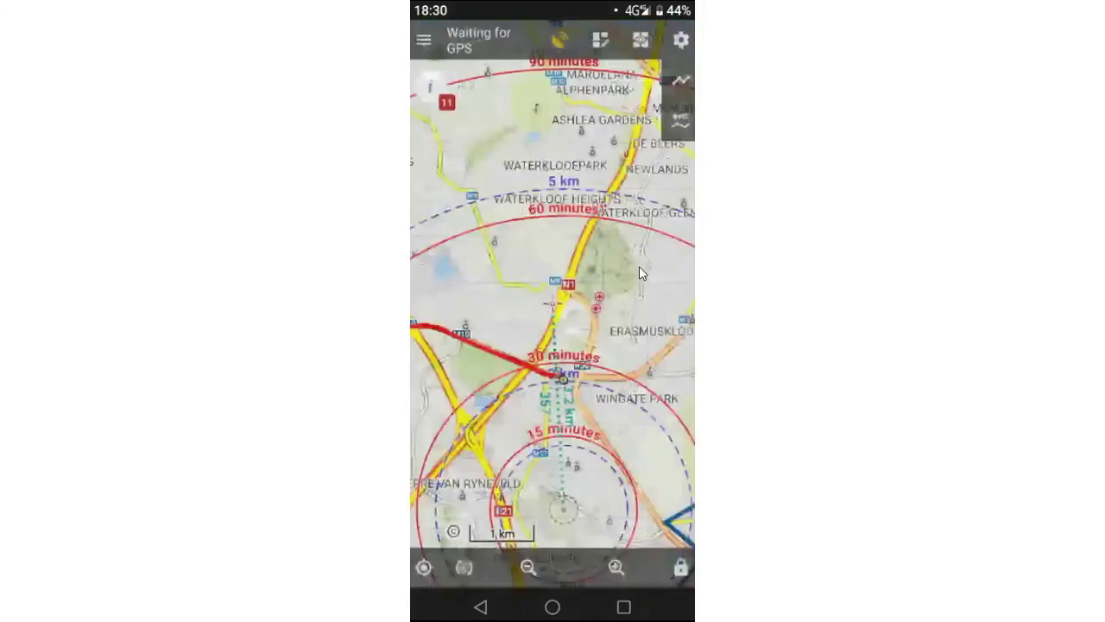
click(681, 127)
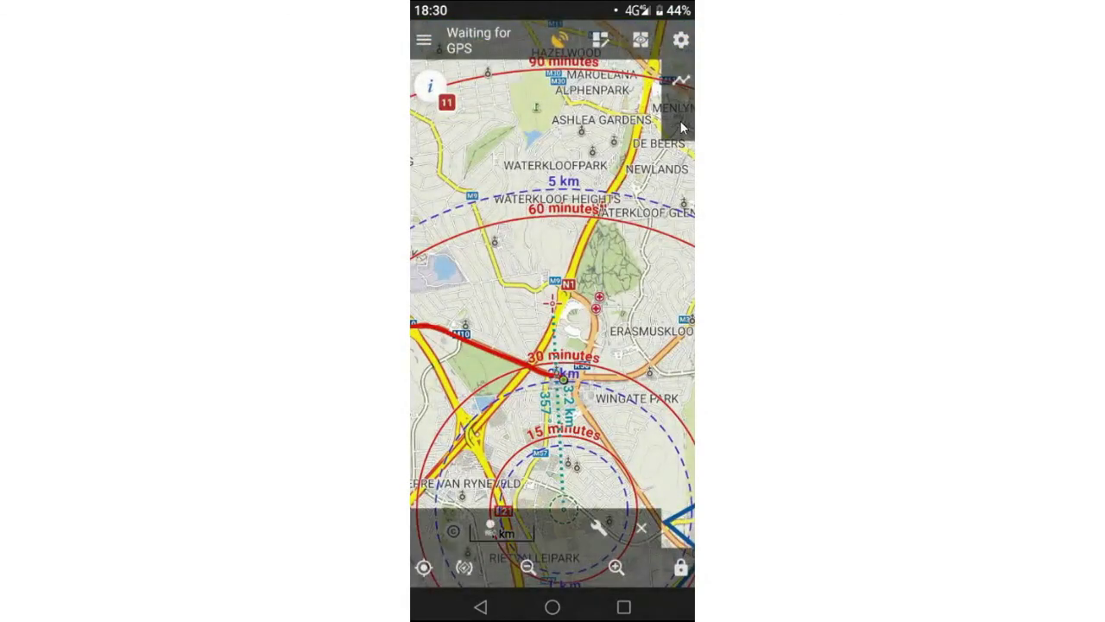
click(641, 530)
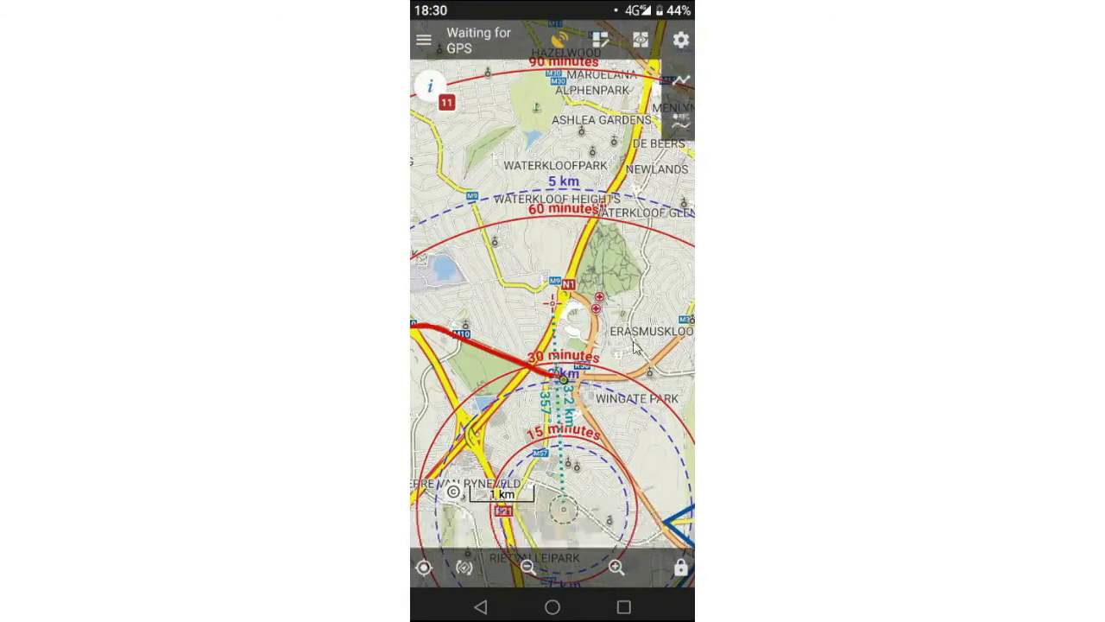